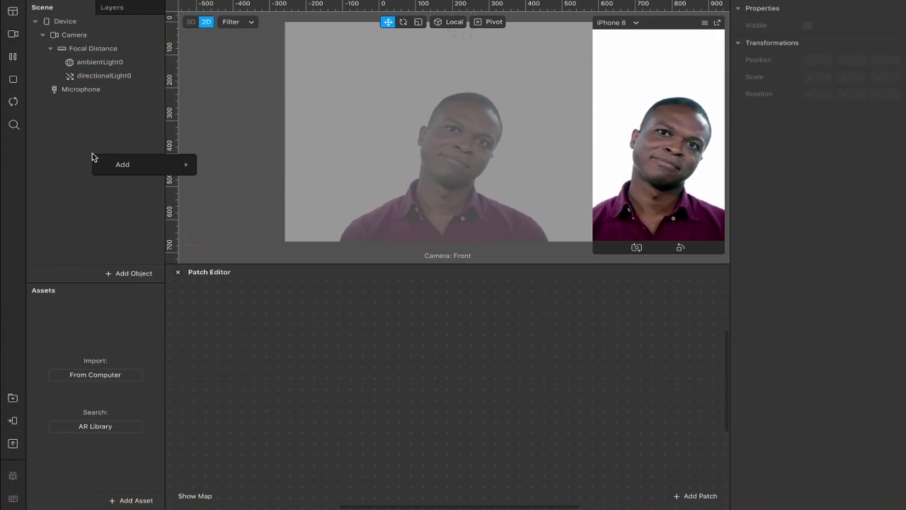
Add a canvas rectangle at 100% relative width and height with a new material
{"action": "left_click", "coordinate": [253, 345]}
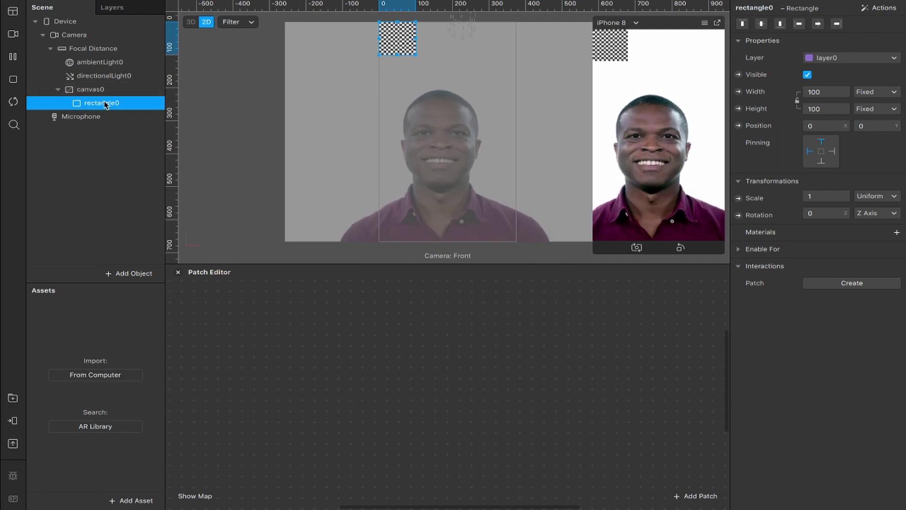
{"action": "left_click", "coordinate": [819, 112]}
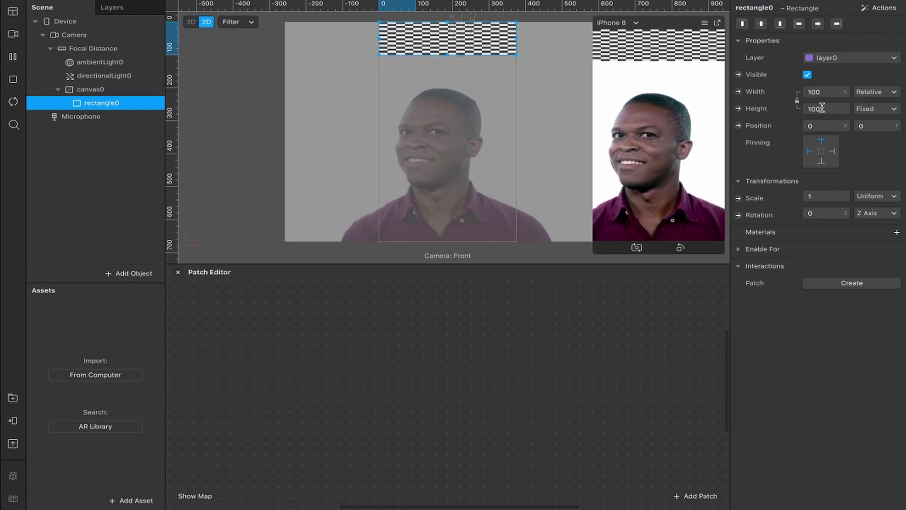
{"action": "left_click", "coordinate": [821, 121]}
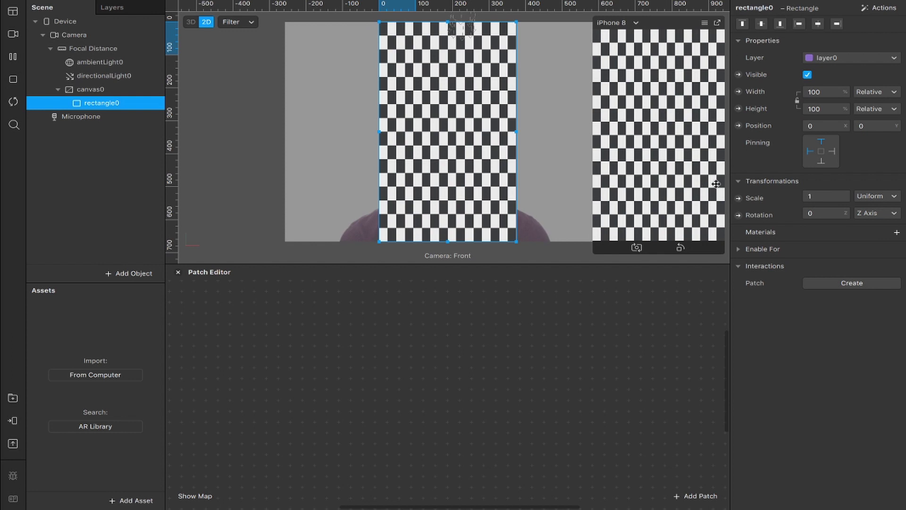
{"action": "left_click", "coordinate": [897, 232]}
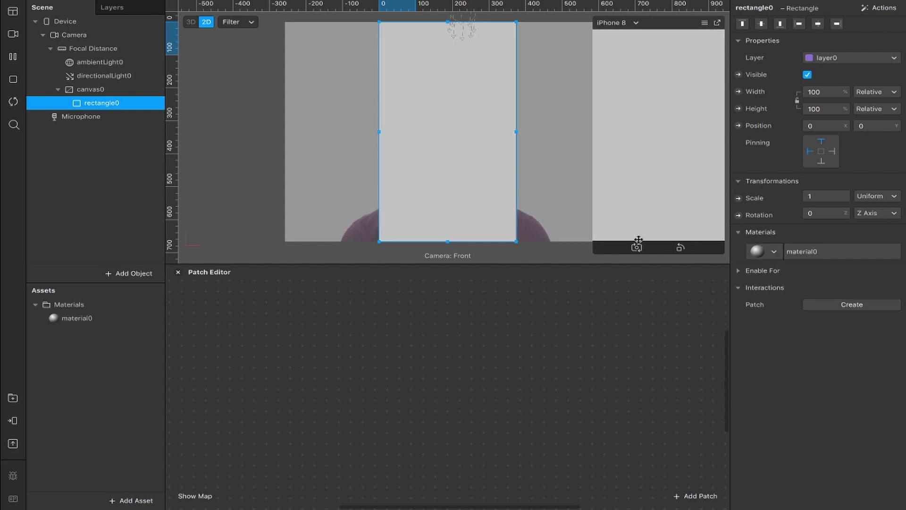
Rename the rectangle 'border' and its material 'border mat'
{"action": "double_click", "coordinate": [101, 103]}
{"action": "type", "text": "border"}
{"action": "key", "text": "Return"}
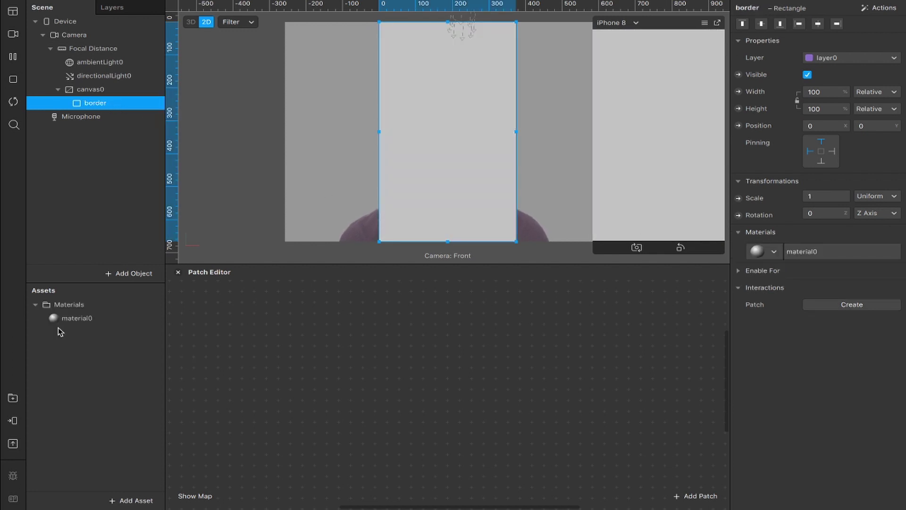
{"action": "double_click", "coordinate": [83, 319]}
{"action": "type", "text": "b"}
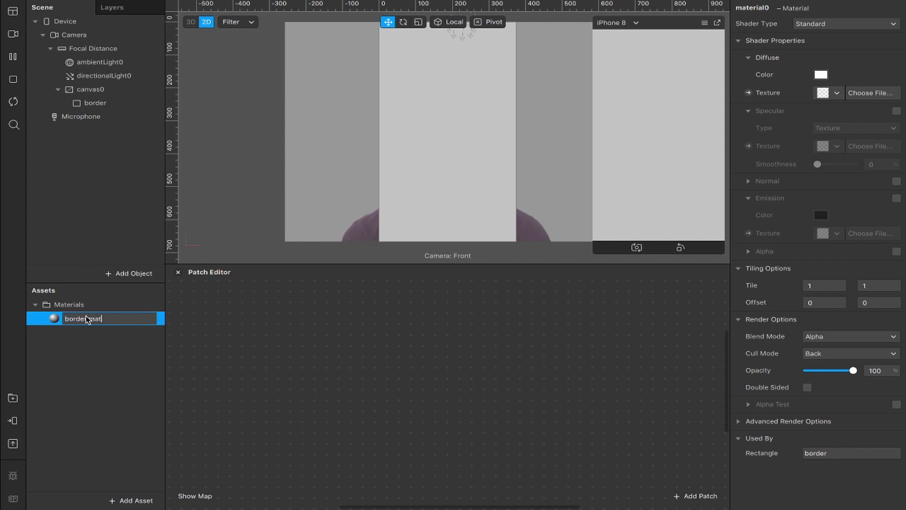
{"action": "type", "text": "order mat"}
{"action": "key", "text": "Return"}
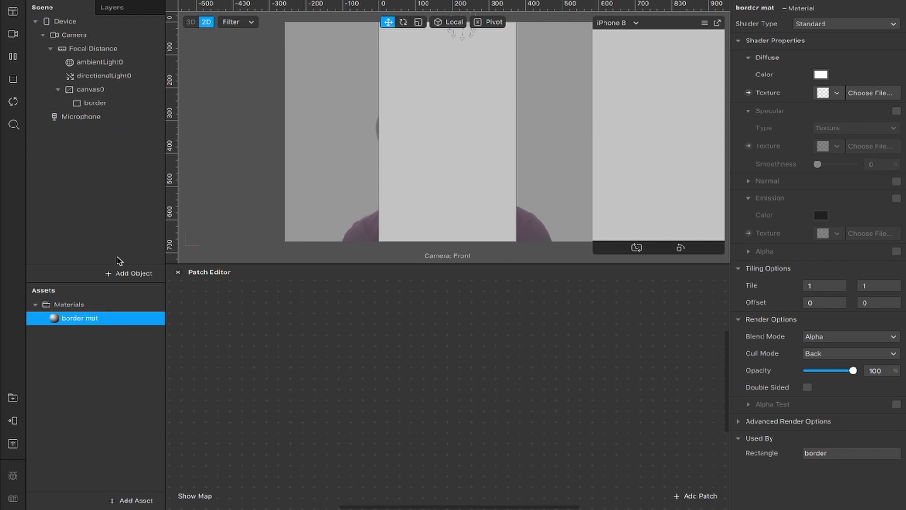
{"action": "left_click", "coordinate": [80, 34]}
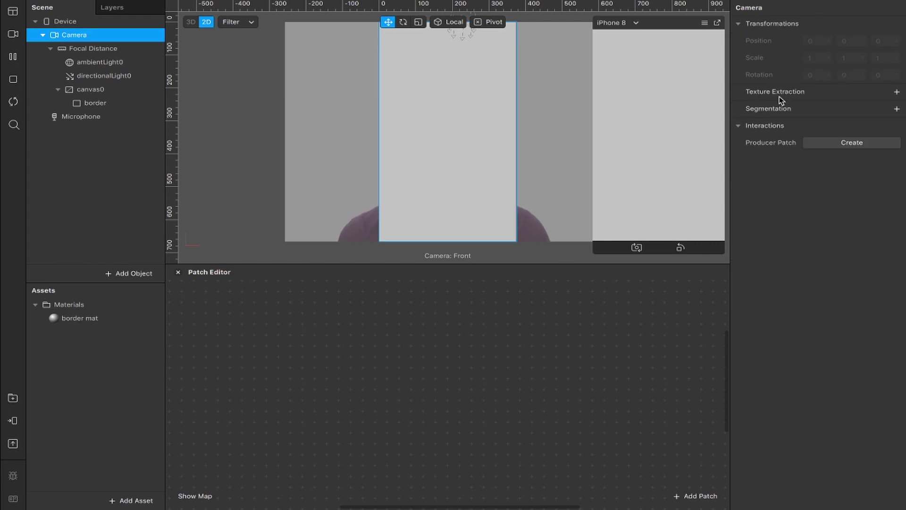
Extract the camera as cameraTexture0 and search AR Library patch assets for 'cycle'
{"action": "left_click", "coordinate": [897, 92]}
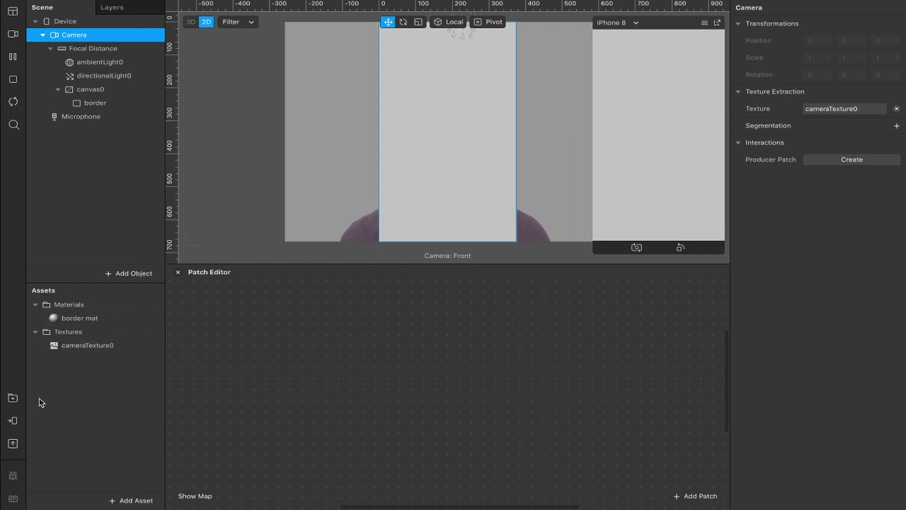
{"action": "left_click", "coordinate": [13, 398]}
{"action": "left_click", "coordinate": [209, 201]}
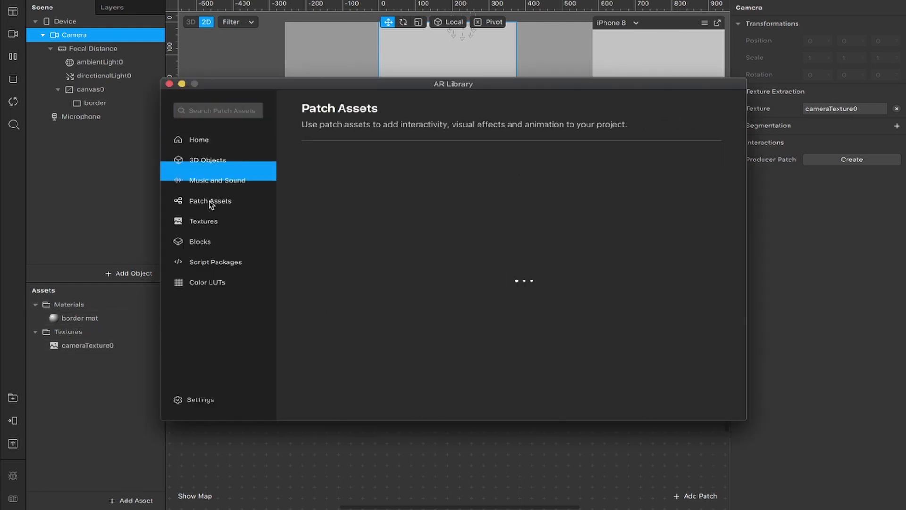
{"action": "type", "text": "cycle"}
{"action": "key", "text": "Return"}
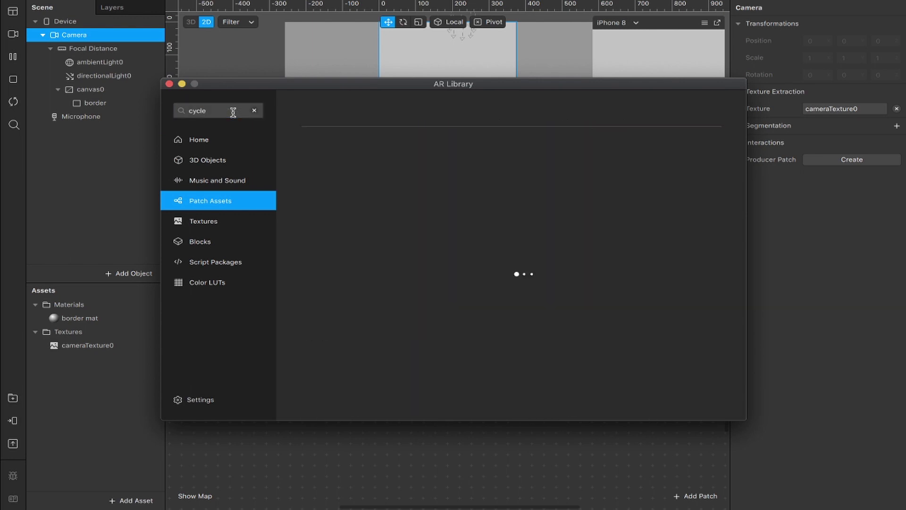
Import the free Color Cycle patch asset into the project
{"action": "left_click", "coordinate": [357, 162]}
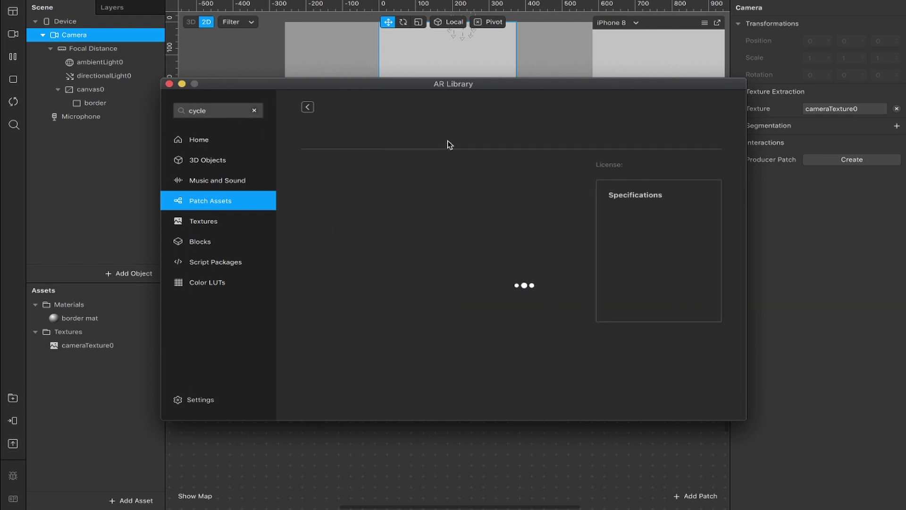
{"action": "left_click", "coordinate": [686, 136]}
{"action": "left_click", "coordinate": [677, 141]}
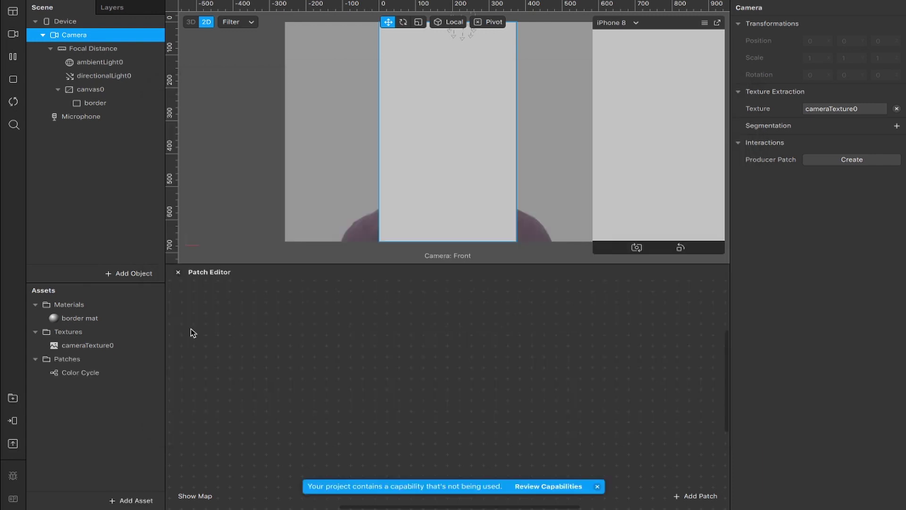
{"action": "left_click", "coordinate": [89, 320]}
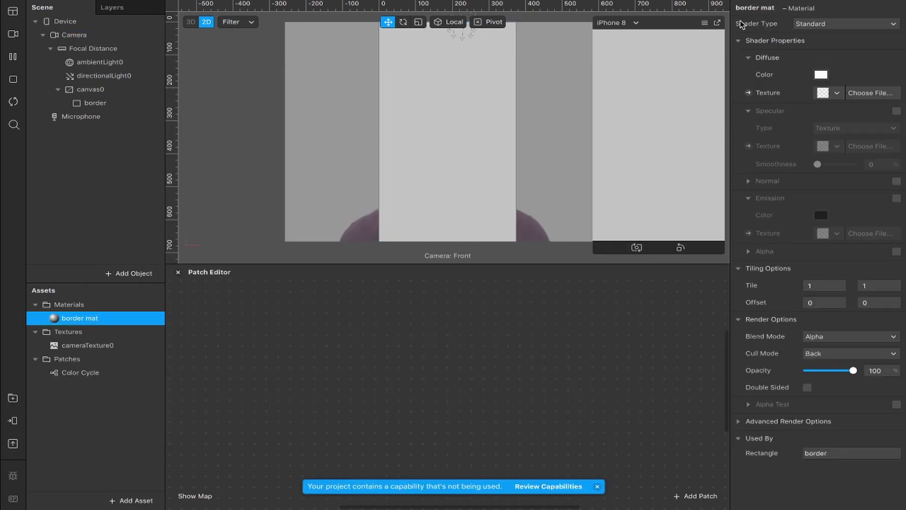
Switch border mat's shader type to a new UI Shader Code Asset (cssStyleUIViewShaderCode)
{"action": "left_click", "coordinate": [839, 25]}
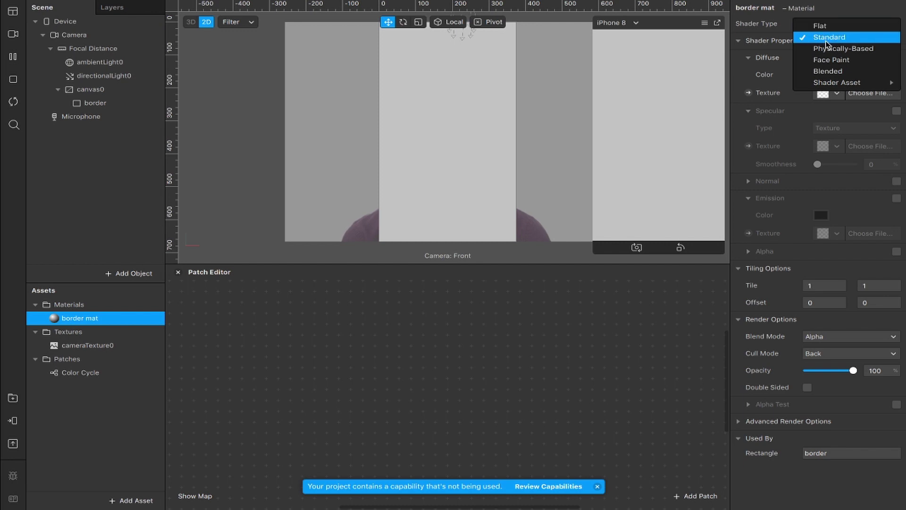
{"action": "mouse_move", "coordinate": [824, 84]}
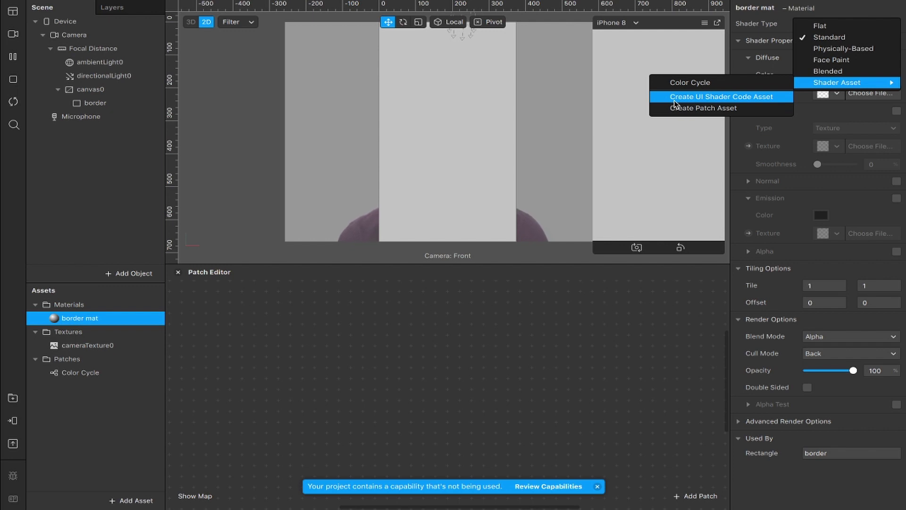
{"action": "left_click", "coordinate": [727, 97]}
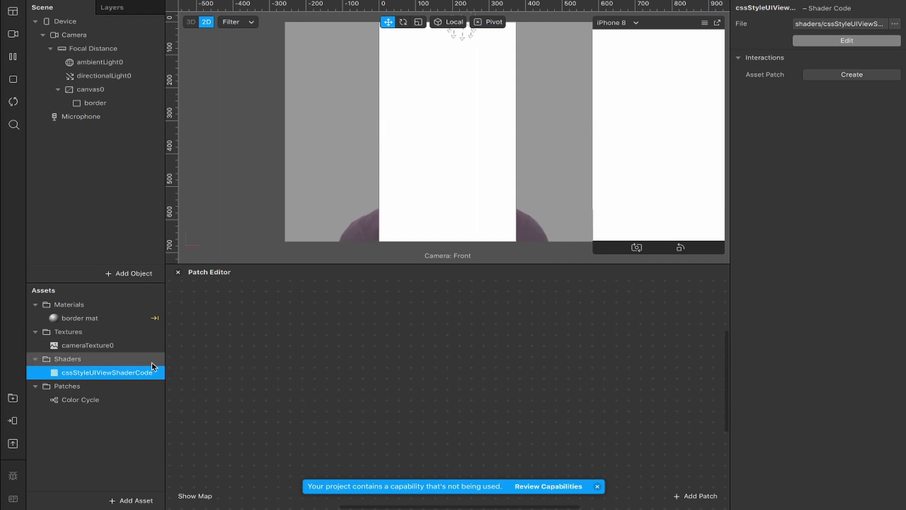
{"action": "left_click", "coordinate": [85, 318]}
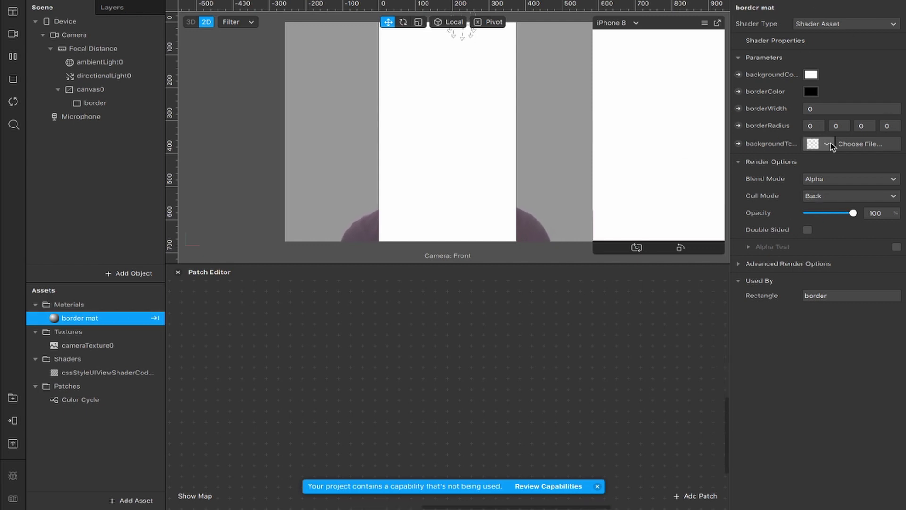
Set border mat's backgroundTexture to cameraTexture0 and expose it as a patch input
{"action": "left_click", "coordinate": [815, 146]}
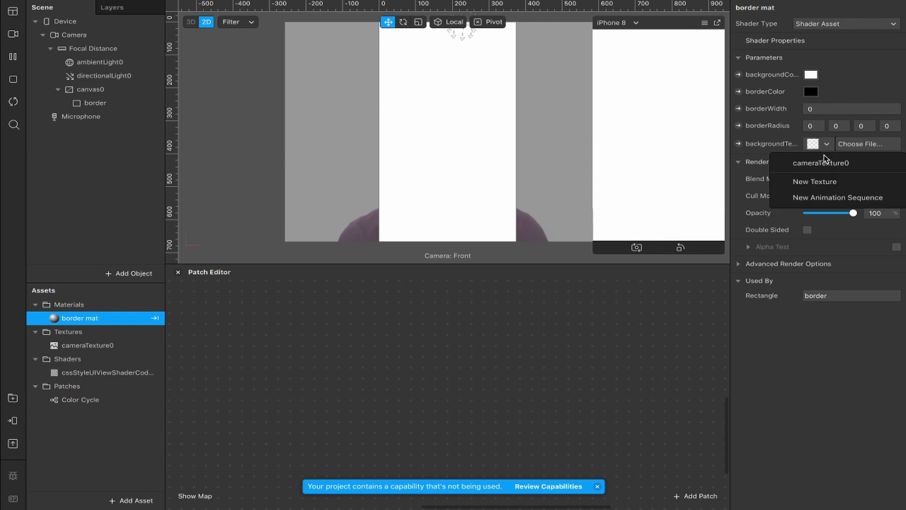
{"action": "left_click", "coordinate": [844, 169]}
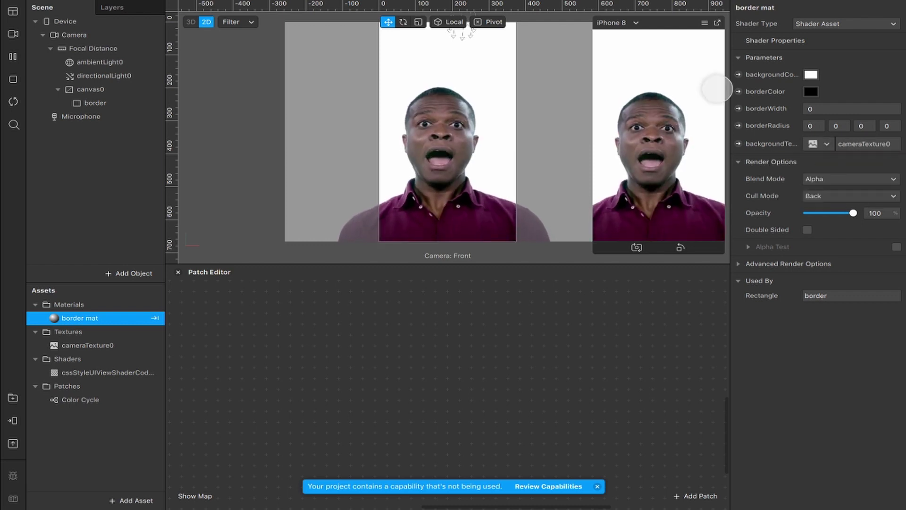
{"action": "left_click", "coordinate": [738, 144]}
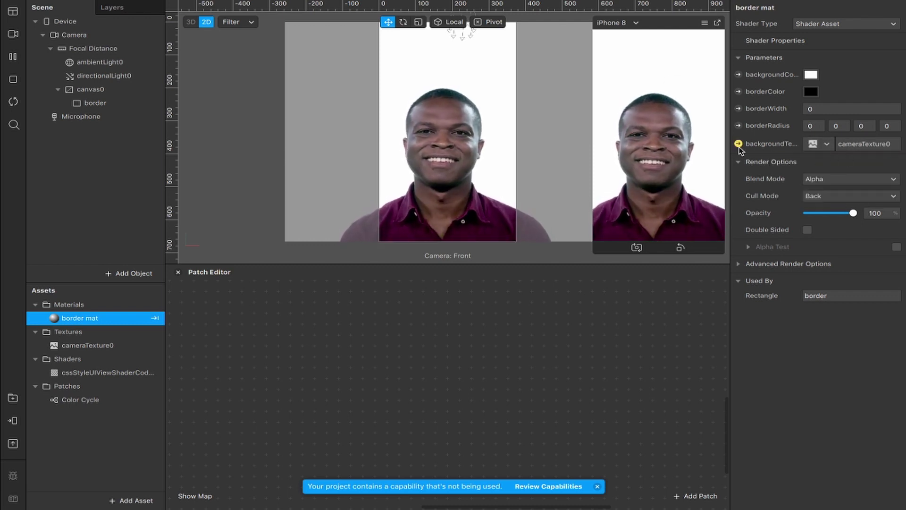
Wire cameraTexture0's output into backgroundTexture in the Patch Editor
{"action": "left_click_drag", "start_coordinate": [88, 345], "coordinate": [273, 352]}
{"action": "left_click_drag", "start_coordinate": [333, 344], "coordinate": [430, 335]}
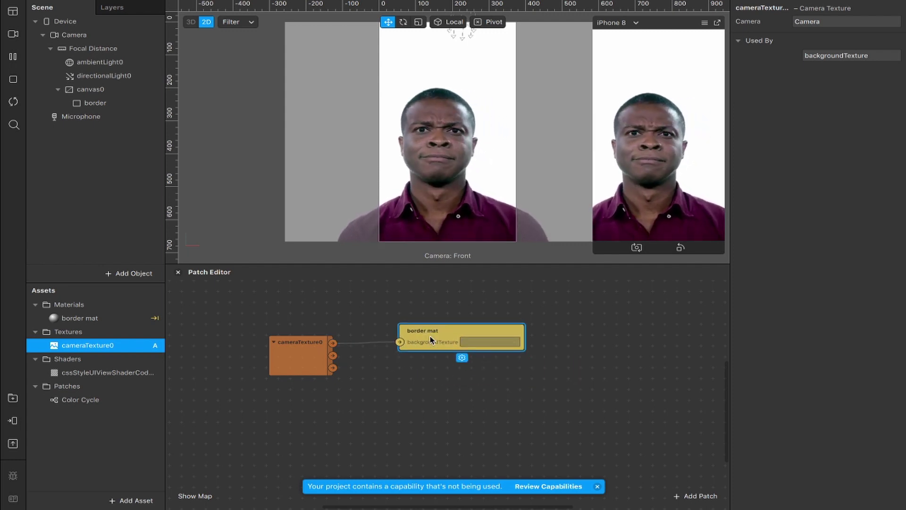
{"action": "left_click_drag", "start_coordinate": [304, 360], "coordinate": [323, 343]}
{"action": "left_click", "coordinate": [395, 369]}
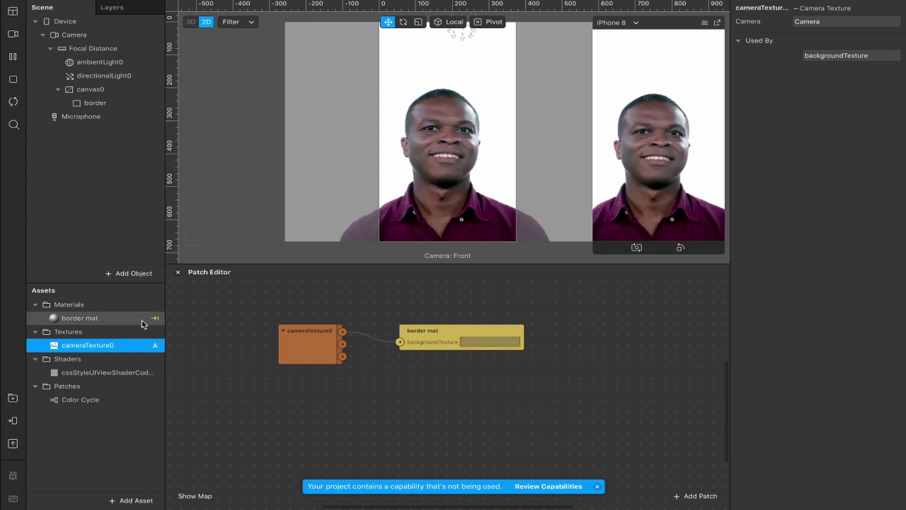
{"action": "left_click", "coordinate": [84, 318]}
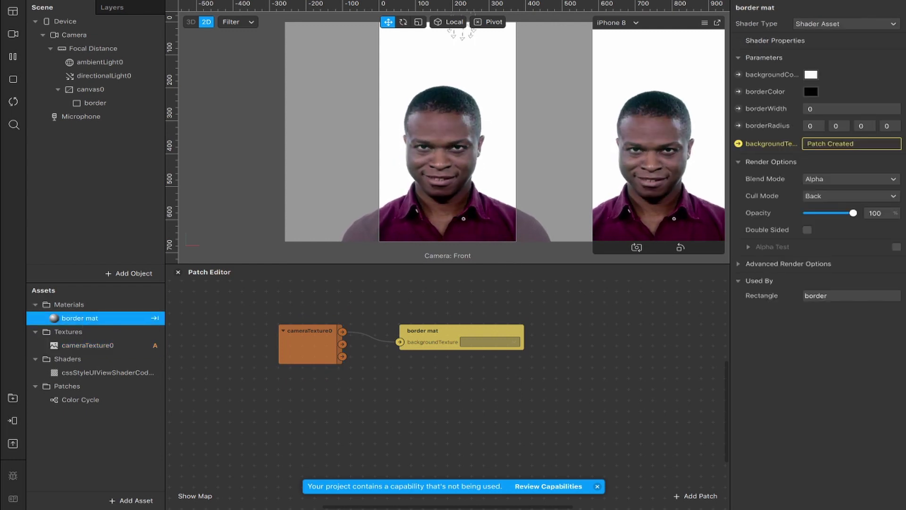
Set border mat's borderWidth to 10 and its borderColor to blue
{"action": "left_click", "coordinate": [765, 113]}
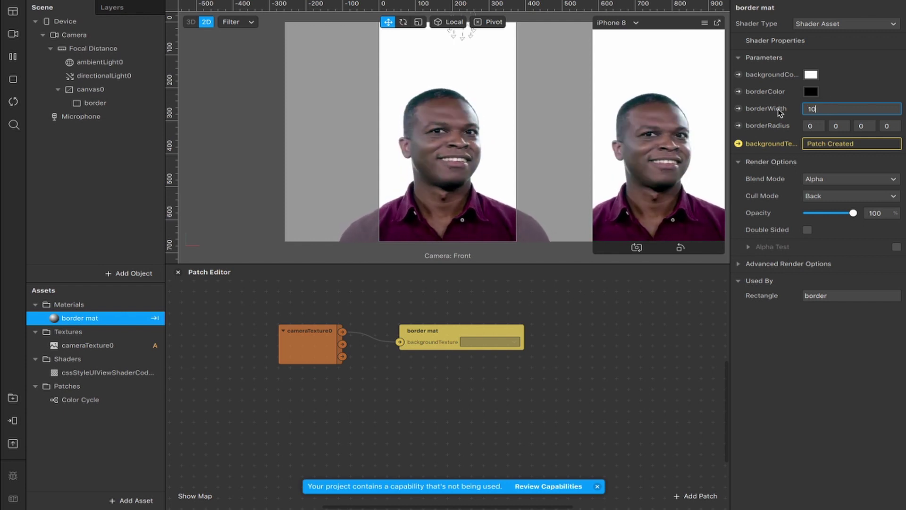
{"action": "key", "text": "Return"}
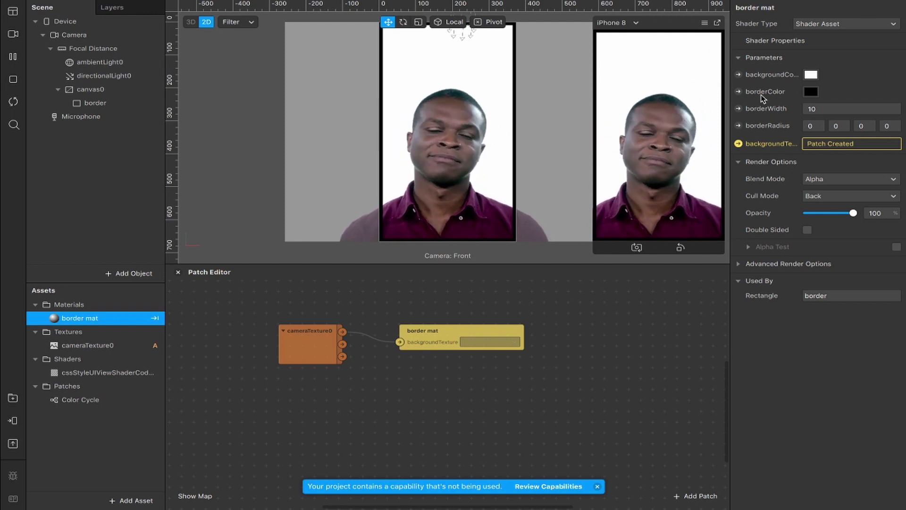
{"action": "left_click", "coordinate": [811, 92]}
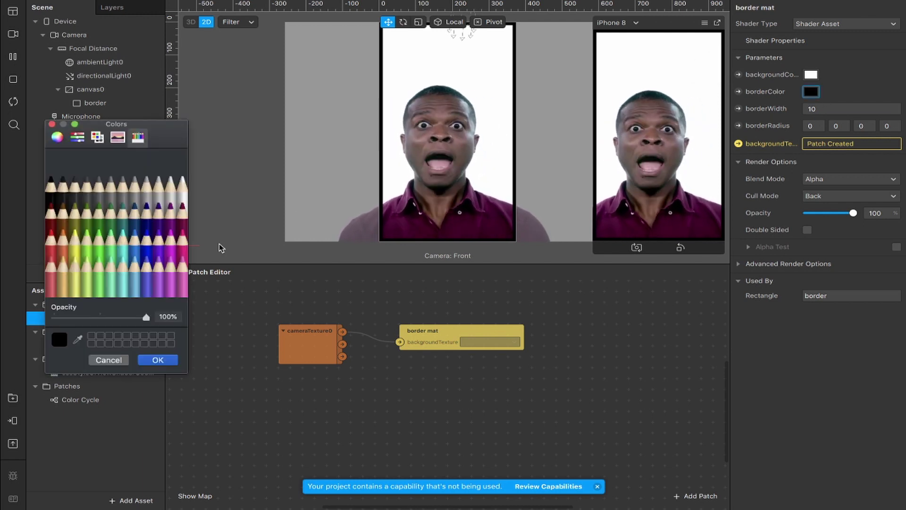
{"action": "left_click", "coordinate": [123, 245]}
{"action": "left_click", "coordinate": [97, 240]}
{"action": "left_click", "coordinate": [150, 245]}
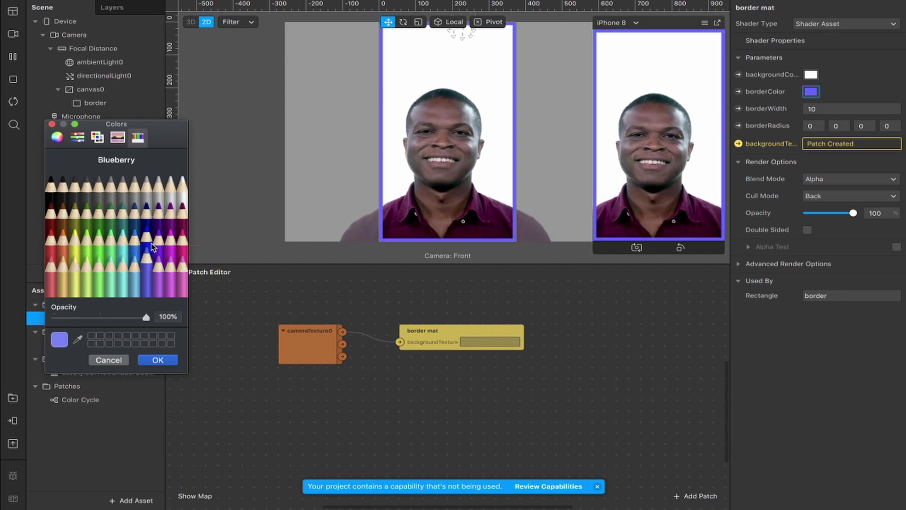
{"action": "left_click", "coordinate": [157, 360]}
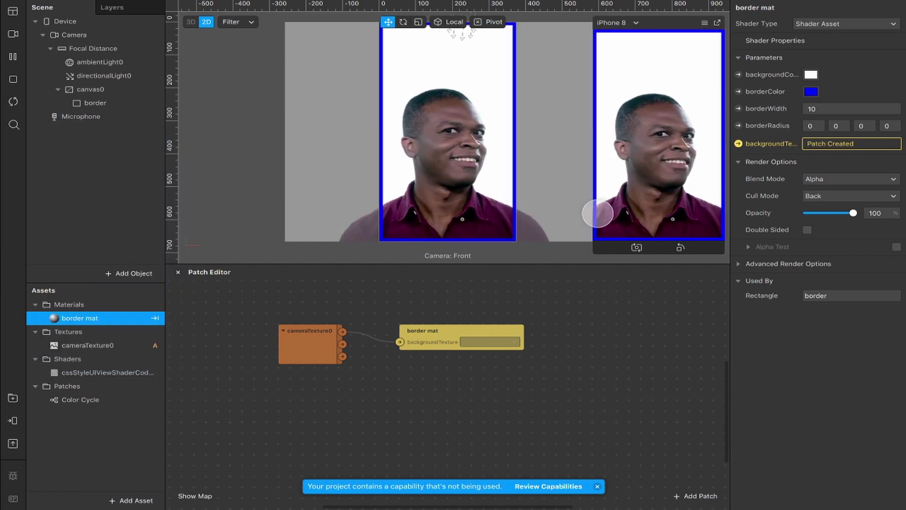
Try borderWidth values 25, 0.5 and 100, then settle on 10
{"action": "left_click_drag", "start_coordinate": [732, 105], "coordinate": [729, 104]}
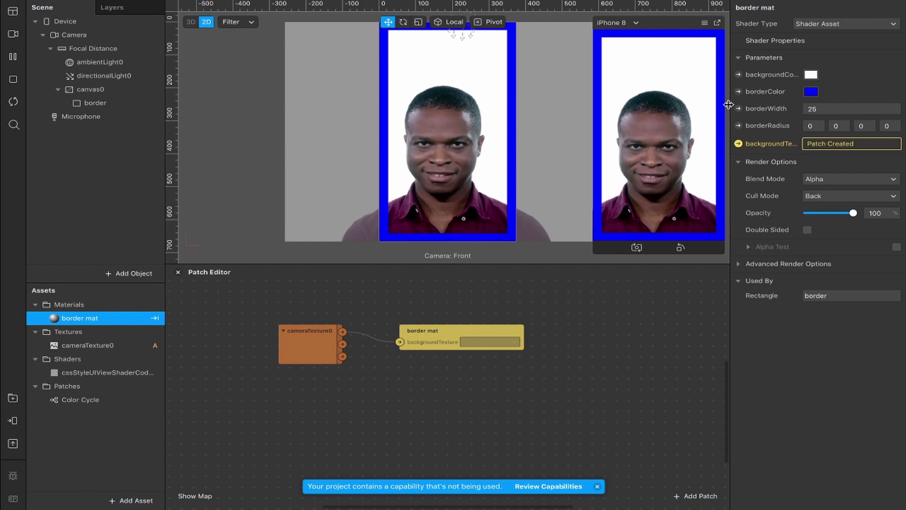
{"action": "left_click", "coordinate": [780, 109]}
{"action": "type", "text": "0."}
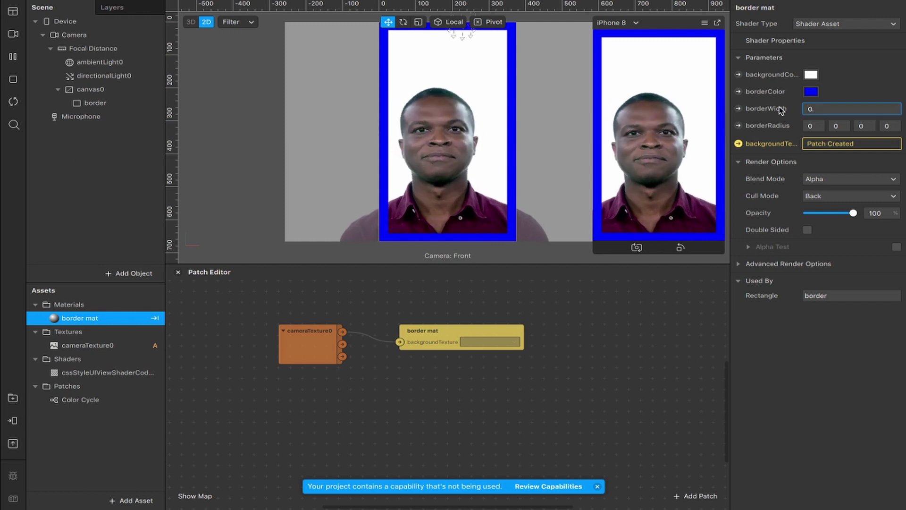
{"action": "type", "text": "5"}
{"action": "key", "text": "Return"}
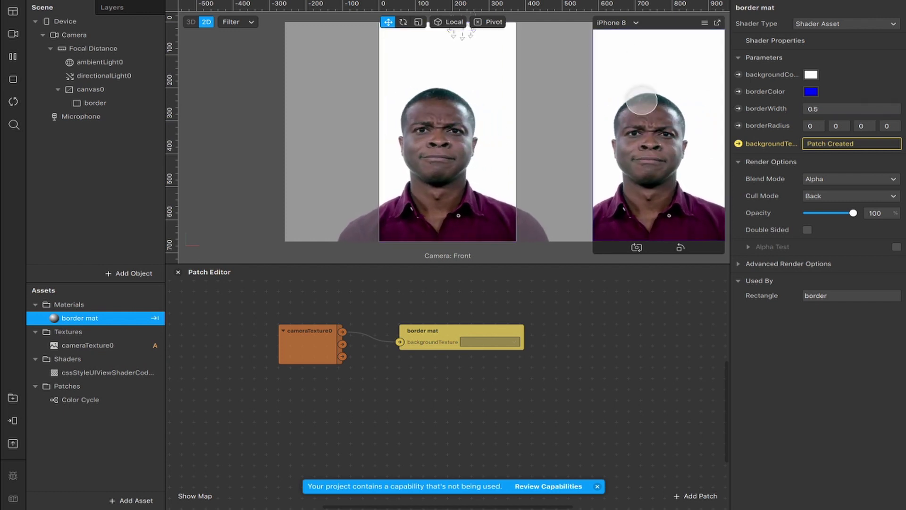
{"action": "left_click", "coordinate": [808, 109]}
{"action": "type", "text": "10"}
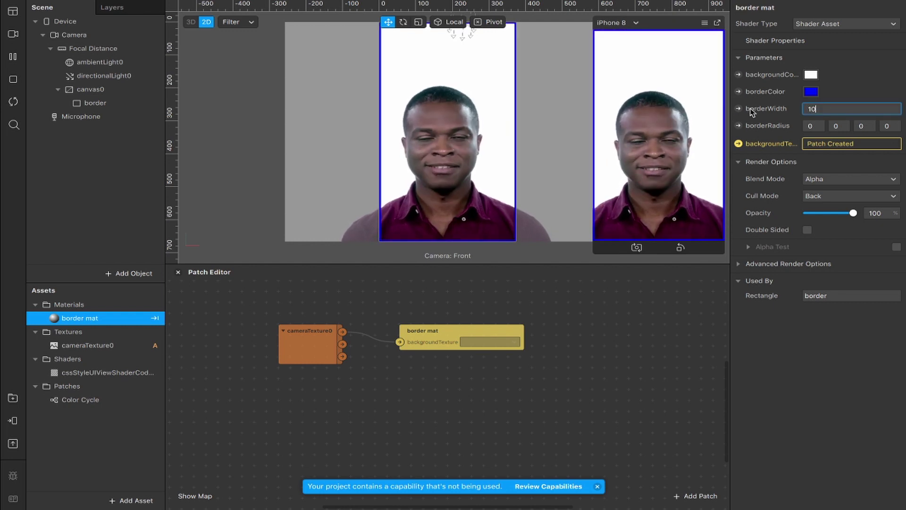
{"action": "type", "text": "0"}
{"action": "key", "text": "Return"}
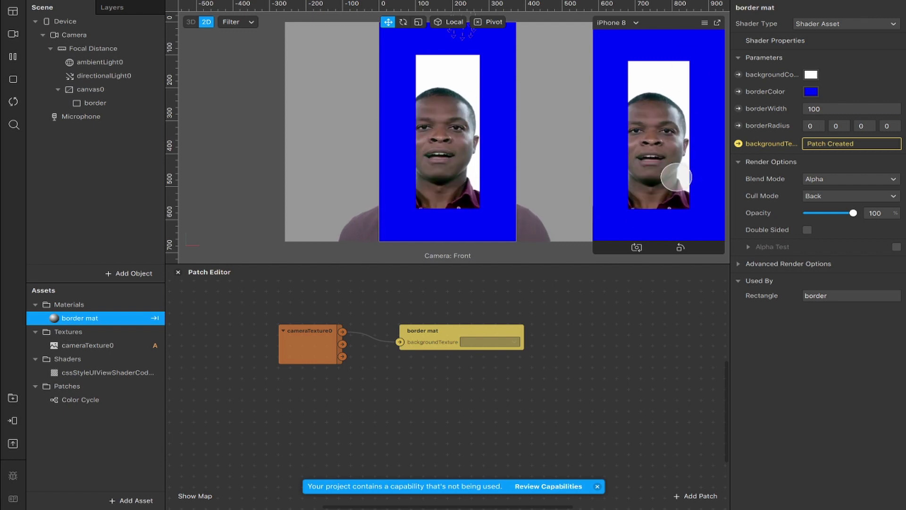
{"action": "left_click", "coordinate": [791, 113]}
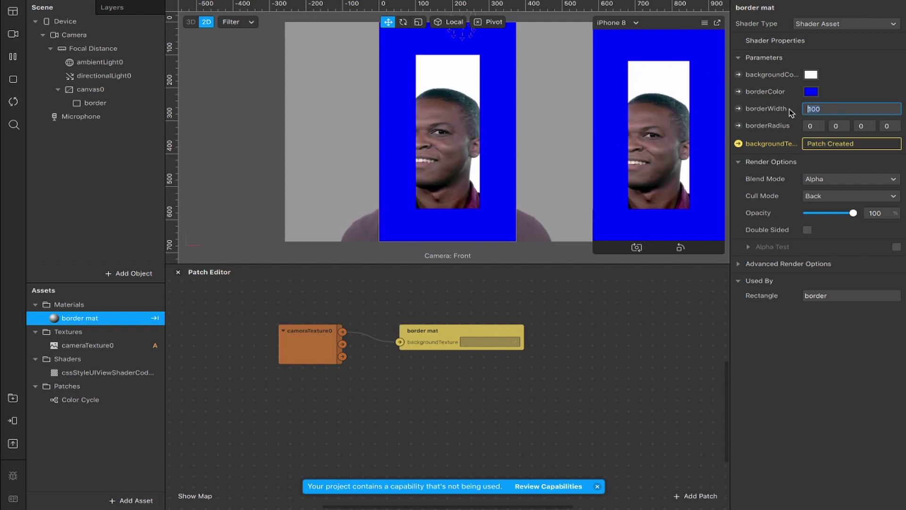
{"action": "type", "text": "10"}
{"action": "key", "text": "Return"}
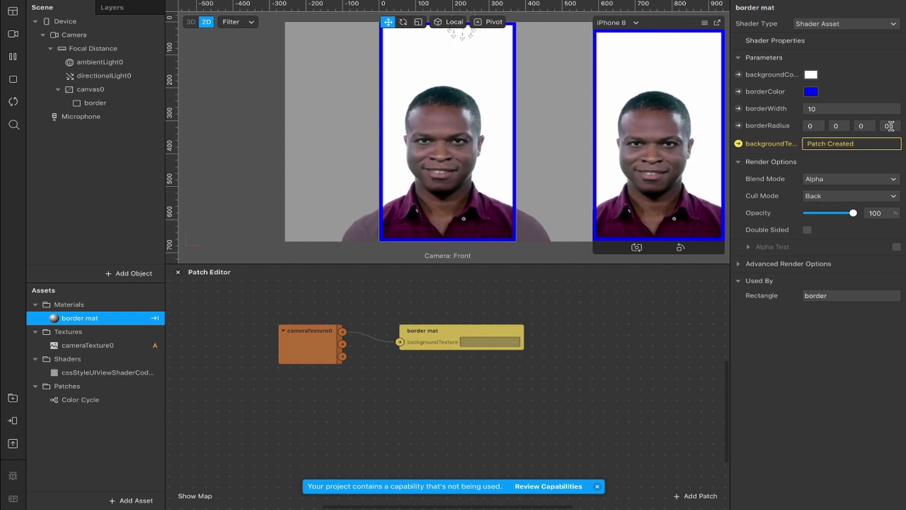
Set all four borderRadius corners to 25
{"action": "left_click", "coordinate": [812, 126]}
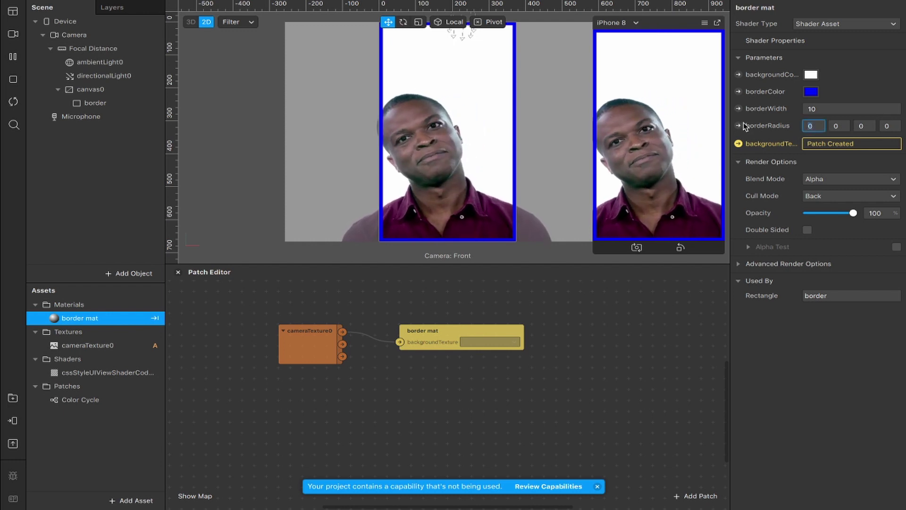
{"action": "type", "text": "25"}
{"action": "key", "text": "Return"}
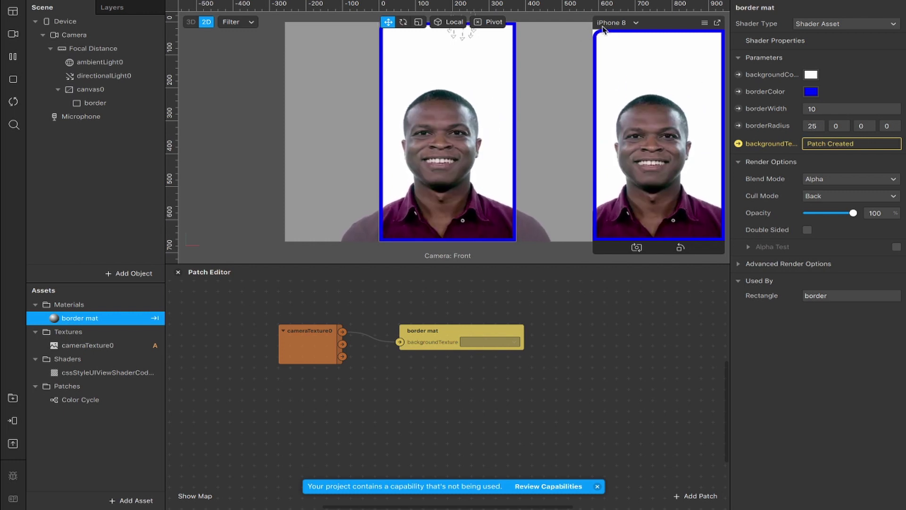
{"action": "left_click", "coordinate": [832, 127]}
{"action": "type", "text": "25"}
{"action": "key", "text": "Tab"}
{"action": "type", "text": "25"}
{"action": "key", "text": "Tab"}
{"action": "type", "text": "2"}
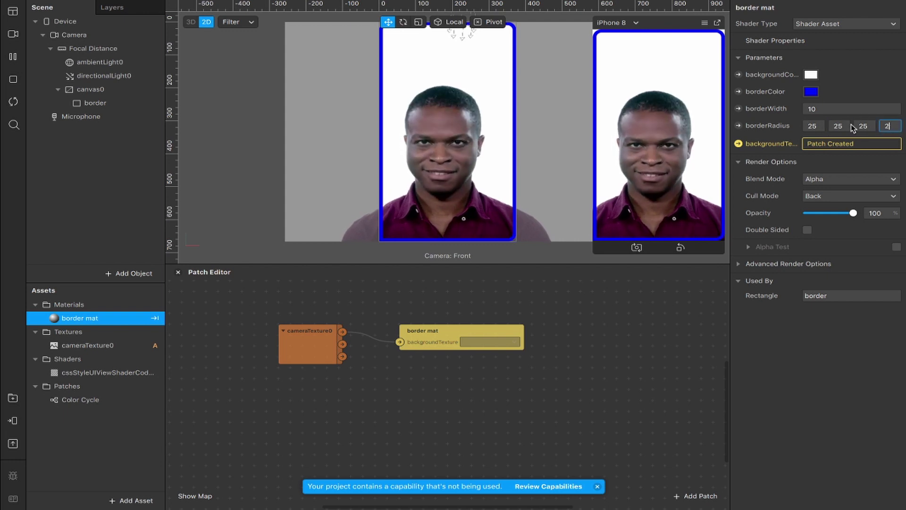
{"action": "type", "text": "5"}
{"action": "left_click", "coordinate": [696, 101]}
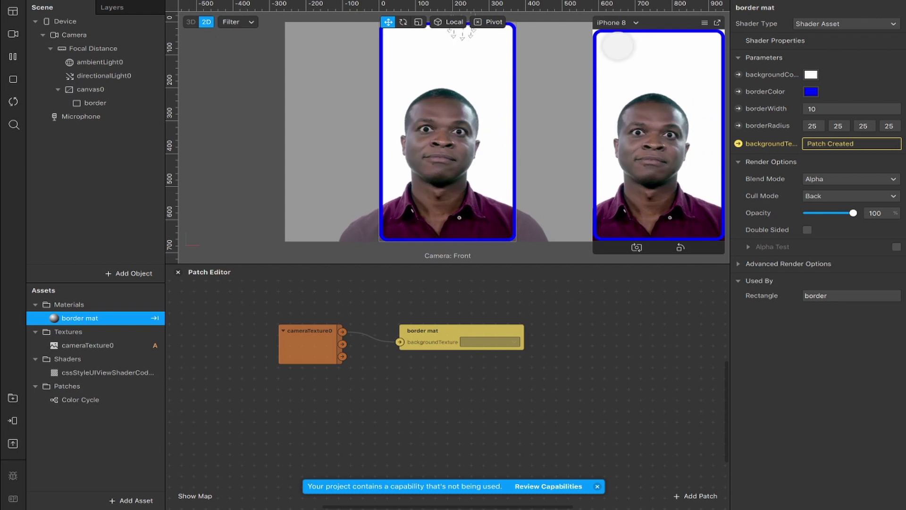
Raise the borderRadius corners to 100
{"action": "double_click", "coordinate": [815, 125]}
{"action": "type", "text": "100"}
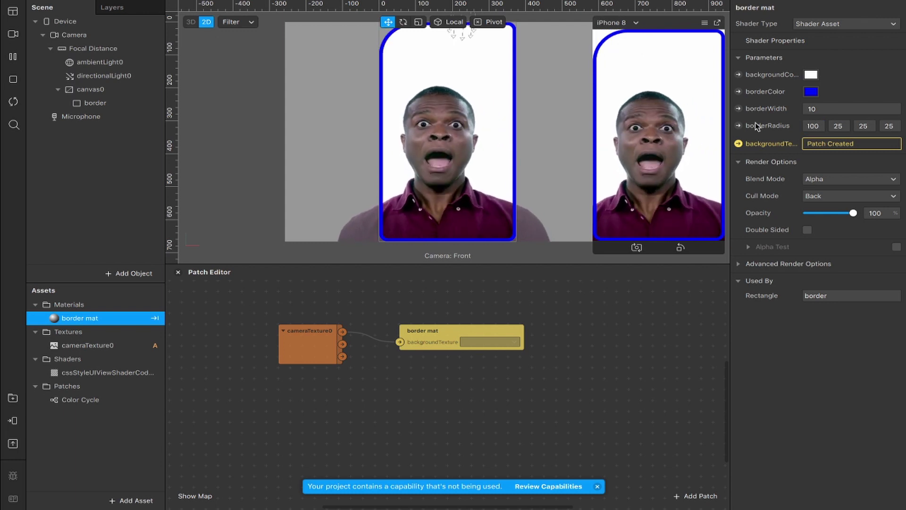
{"action": "left_click", "coordinate": [844, 123]}
{"action": "double_click", "coordinate": [872, 126]}
{"action": "key", "text": "Return"}
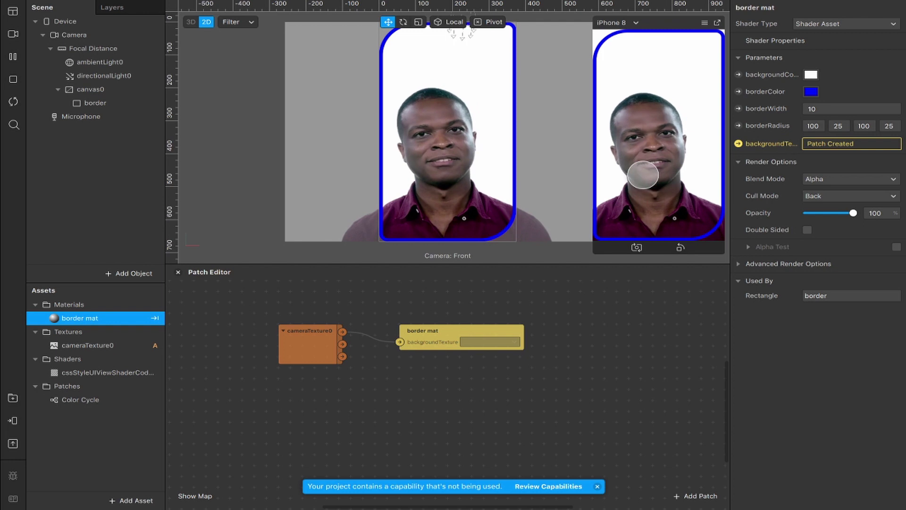
{"action": "left_click", "coordinate": [883, 127]}
{"action": "type", "text": "100"}
{"action": "left_click", "coordinate": [845, 128]}
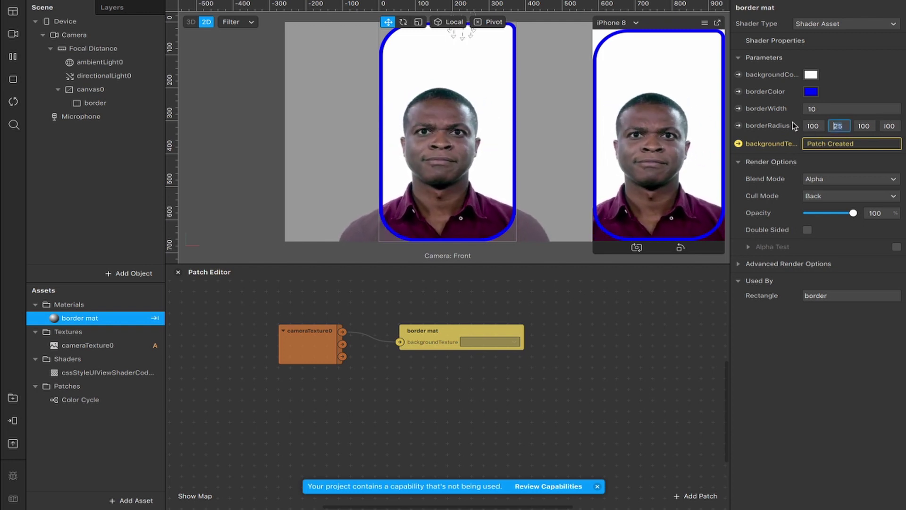
{"action": "type", "text": "100"}
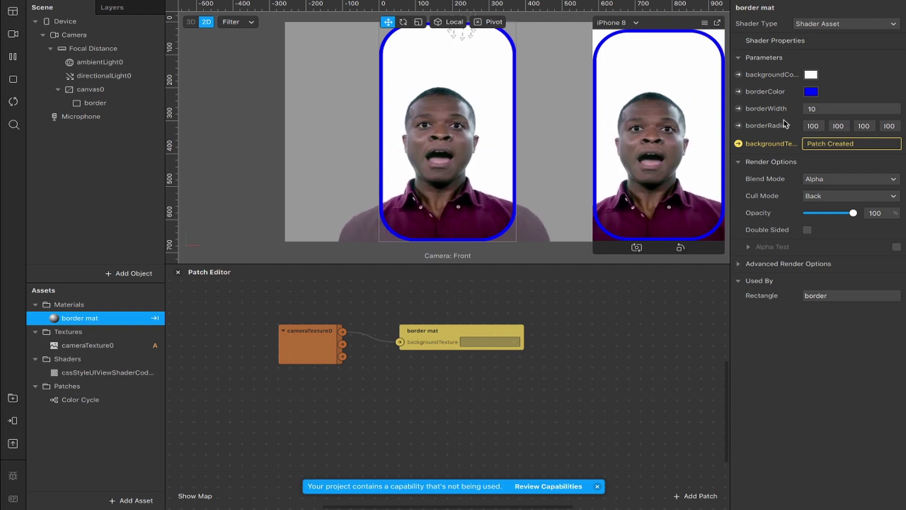
Set all four borderRadius corners to 1,000 for a capsule shape
{"action": "left_click", "coordinate": [819, 126]}
{"action": "type", "text": "0"}
{"action": "key", "text": "Return"}
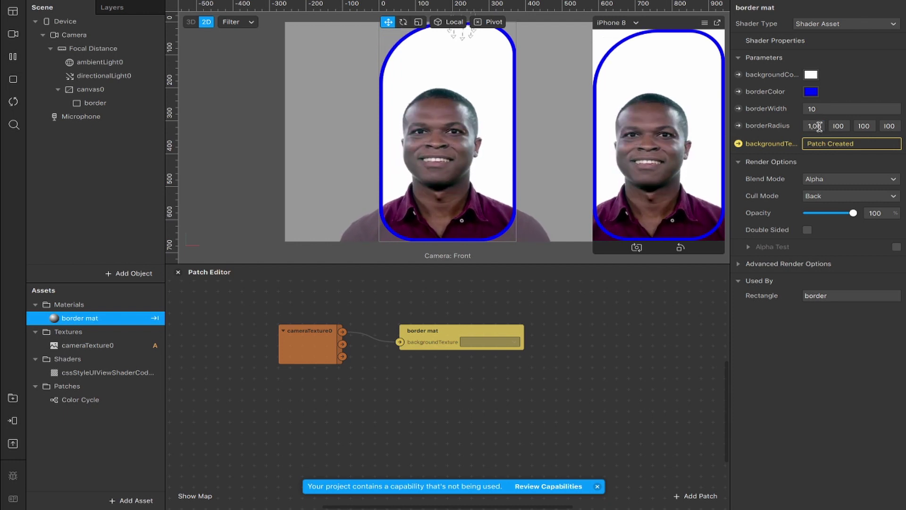
{"action": "type", "text": "0"}
{"action": "key", "text": "Return"}
{"action": "left_click", "coordinate": [864, 126]}
{"action": "type", "text": "0"}
{"action": "key", "text": "Return"}
{"action": "left_click", "coordinate": [889, 126]}
{"action": "type", "text": "0"}
{"action": "key", "text": "Return"}
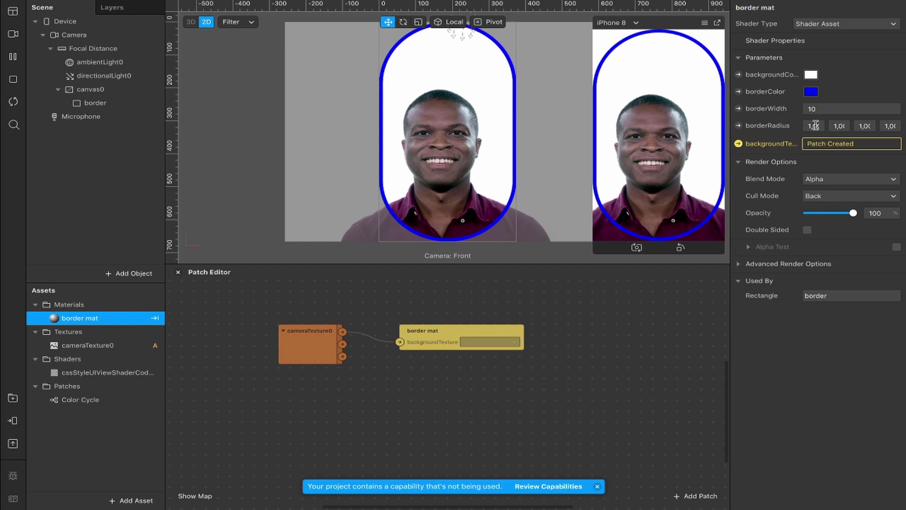
Expose borderWidth as a patch and add Loop Animation and Transition patches
{"action": "left_click", "coordinate": [738, 109]}
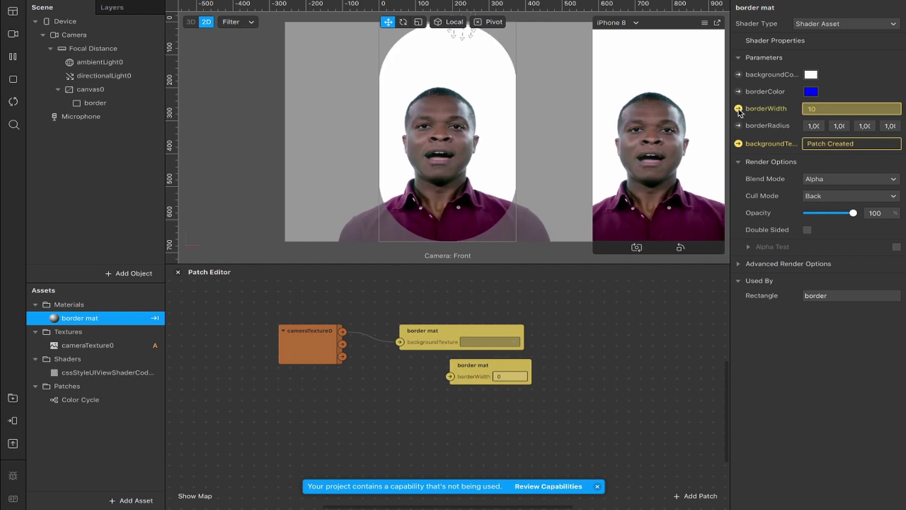
{"action": "left_click_drag", "start_coordinate": [473, 382], "coordinate": [508, 401]}
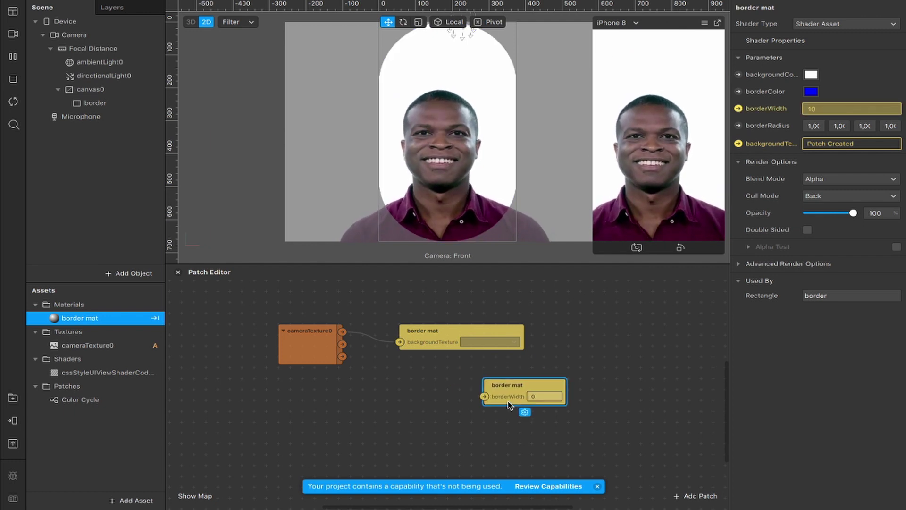
{"action": "double_click", "coordinate": [346, 417]}
{"action": "type", "text": "loop"}
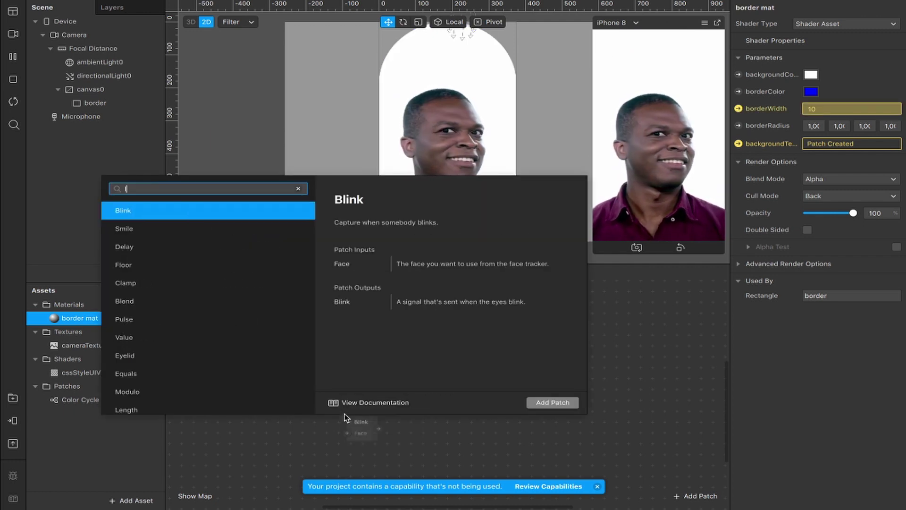
{"action": "key", "text": "Return"}
{"action": "double_click", "coordinate": [395, 399]}
{"action": "type", "text": "trans"}
{"action": "key", "text": "Return"}
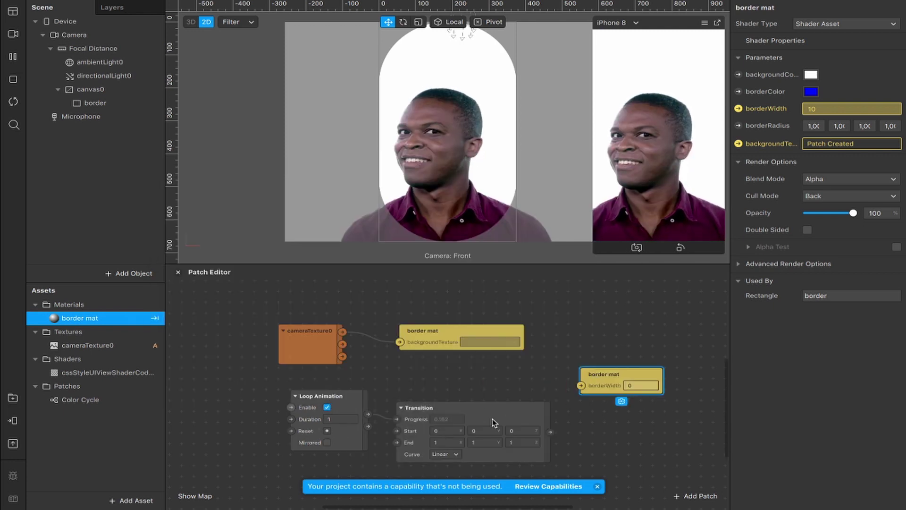
{"action": "left_click_drag", "start_coordinate": [491, 419], "coordinate": [493, 397]}
Make the Transition a Number from 10 to 25 driving borderWidth, looping mirrored over 3.75 s
{"action": "left_click", "coordinate": [482, 449]}
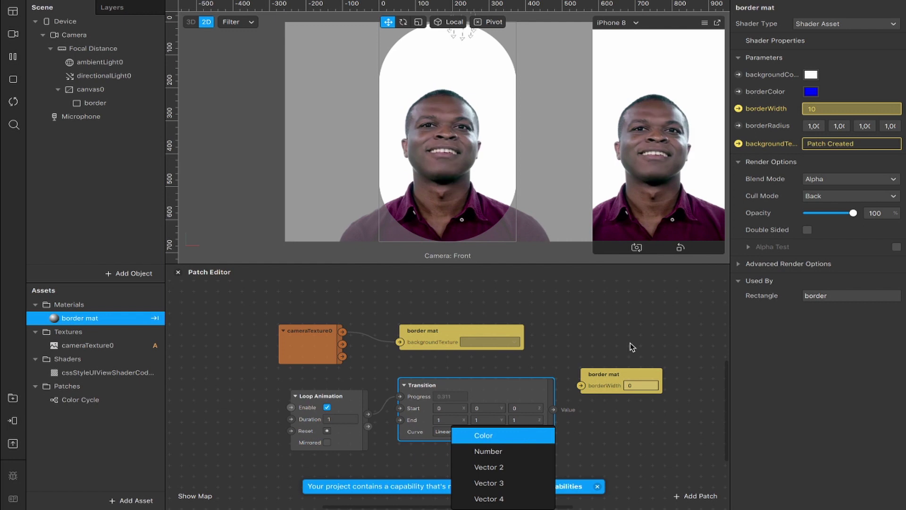
{"action": "left_click", "coordinate": [502, 451]}
{"action": "left_click_drag", "start_coordinate": [478, 410], "coordinate": [581, 386]}
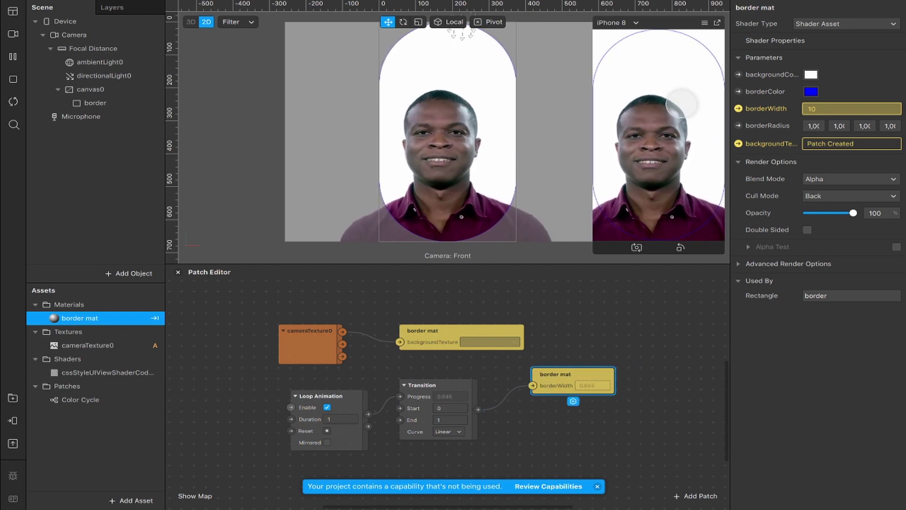
{"action": "left_click", "coordinate": [439, 408]}
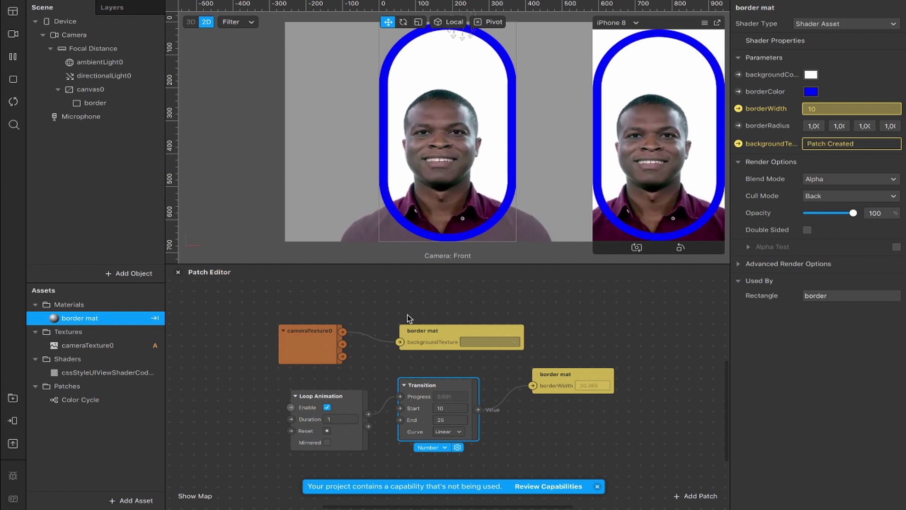
{"action": "left_click", "coordinate": [336, 419]}
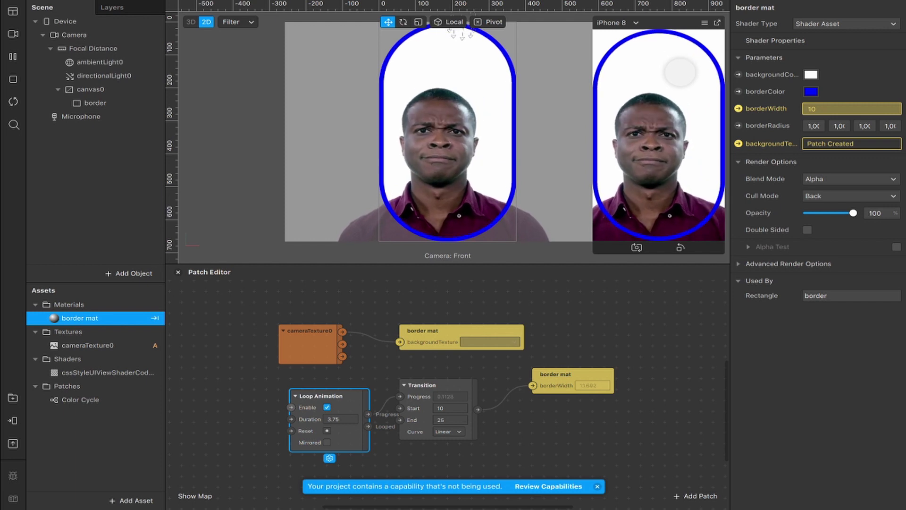
{"action": "left_click", "coordinate": [327, 442]}
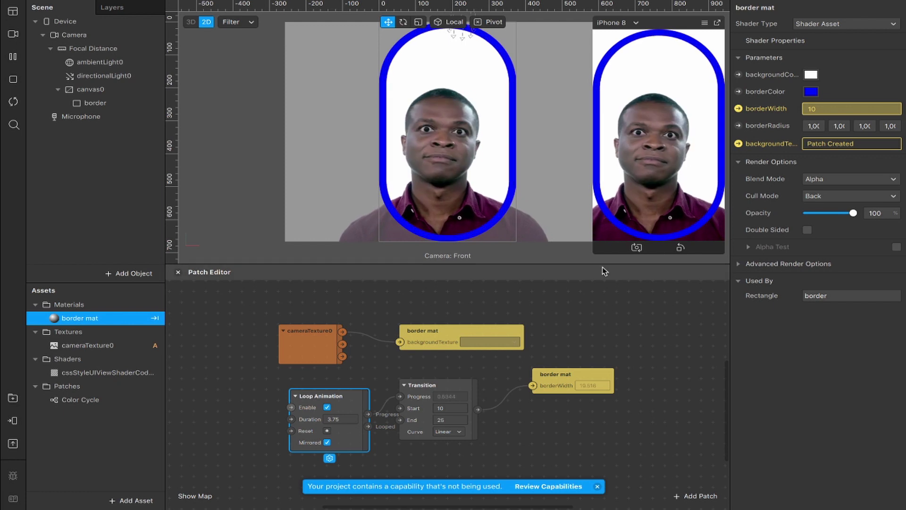
{"action": "scroll", "coordinate": [458, 355], "scroll_direction": "up", "scroll_amount": 3}
Add the Color Cycle patch to the graph beside an exposed borderColor patch
{"action": "left_click_drag", "start_coordinate": [67, 397], "coordinate": [264, 341]}
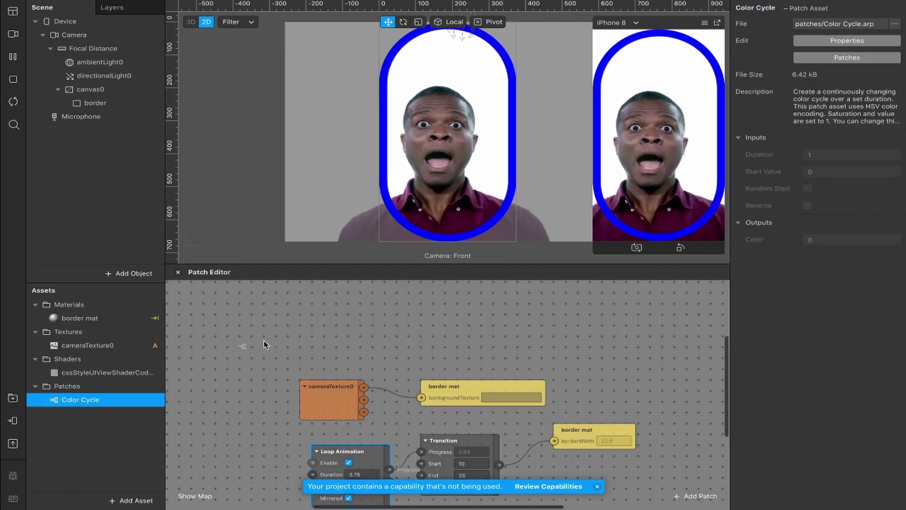
{"action": "left_click_drag", "start_coordinate": [391, 328], "coordinate": [340, 302]}
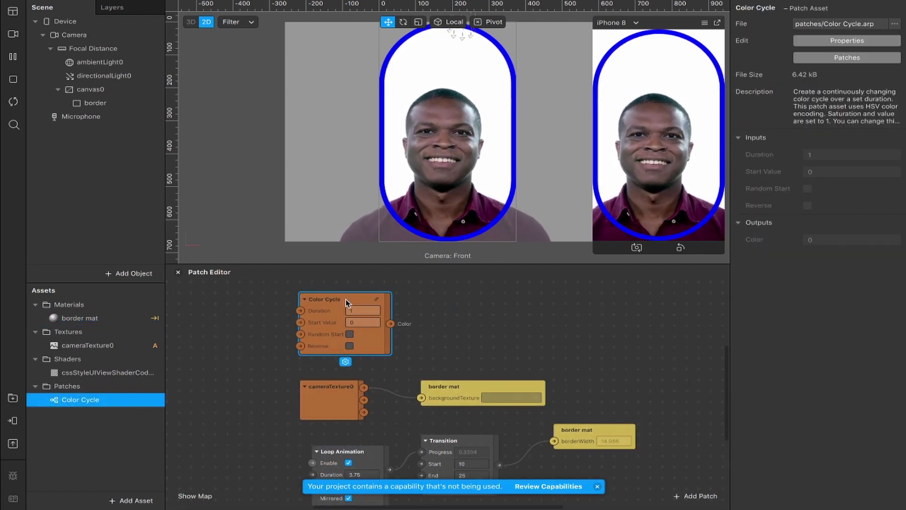
{"action": "left_click", "coordinate": [97, 318]}
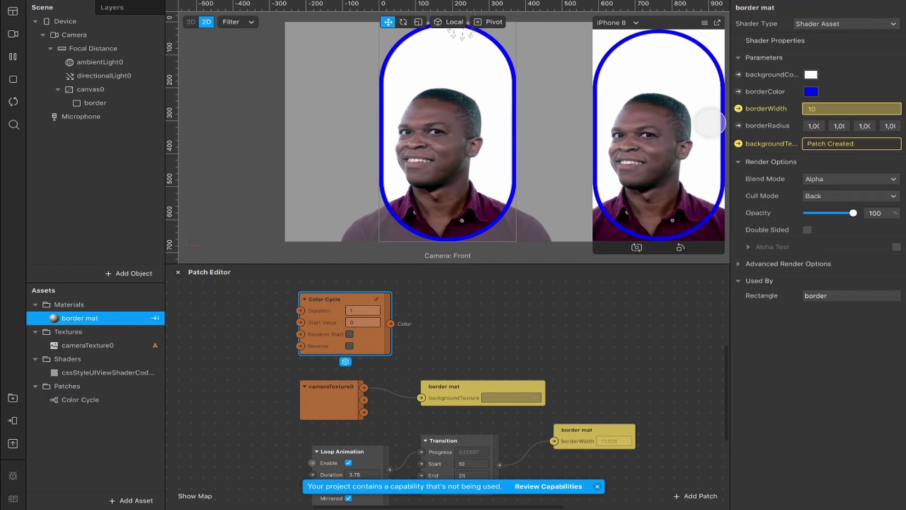
{"action": "left_click", "coordinate": [739, 91]}
{"action": "left_click_drag", "start_coordinate": [477, 329], "coordinate": [448, 304]}
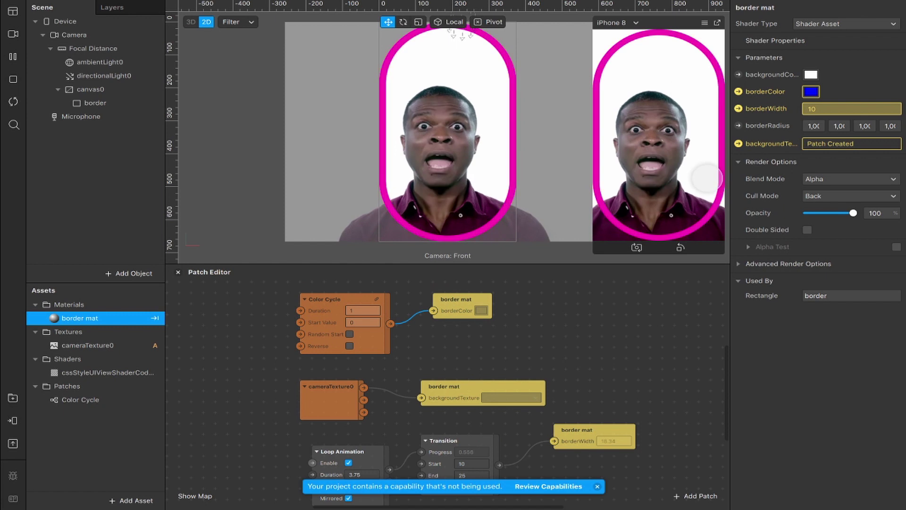
Set the Color Cycle patch's Duration to 5
{"action": "left_click", "coordinate": [362, 310]}
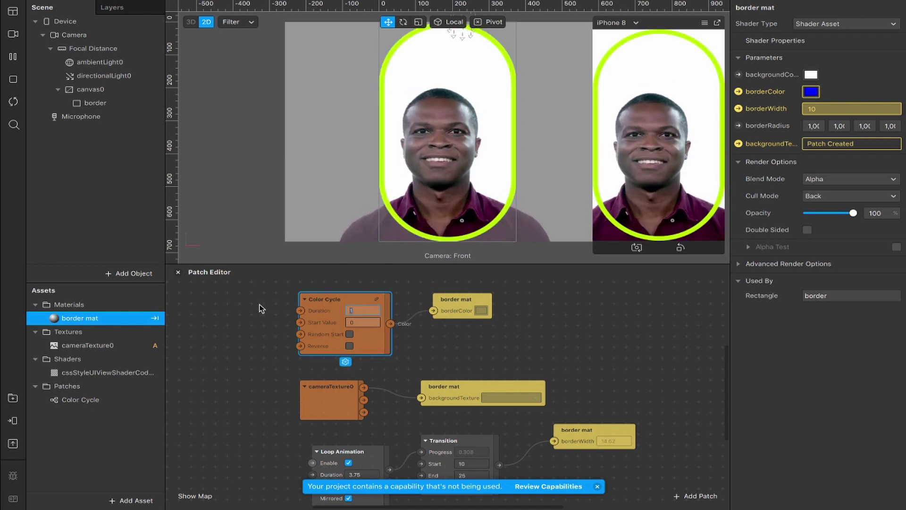
{"action": "type", "text": "5"}
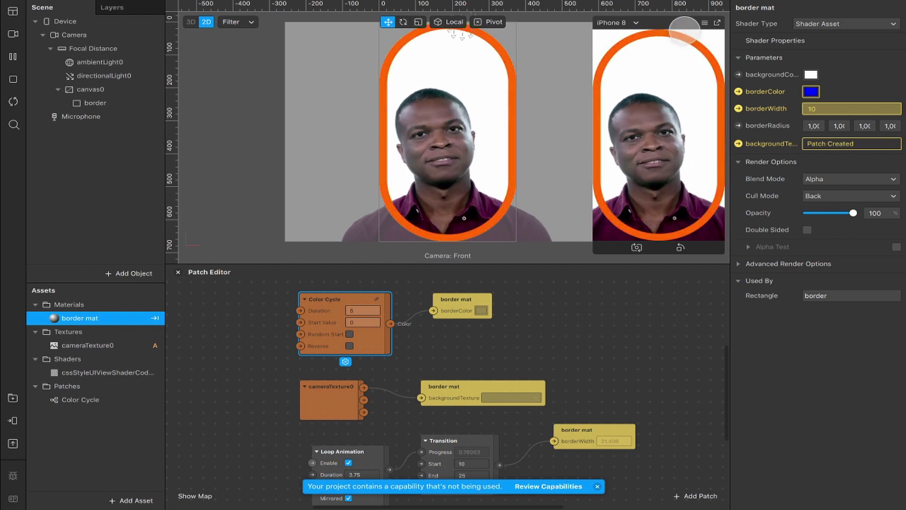
{"action": "scroll", "coordinate": [383, 425], "scroll_direction": "down", "scroll_amount": 2}
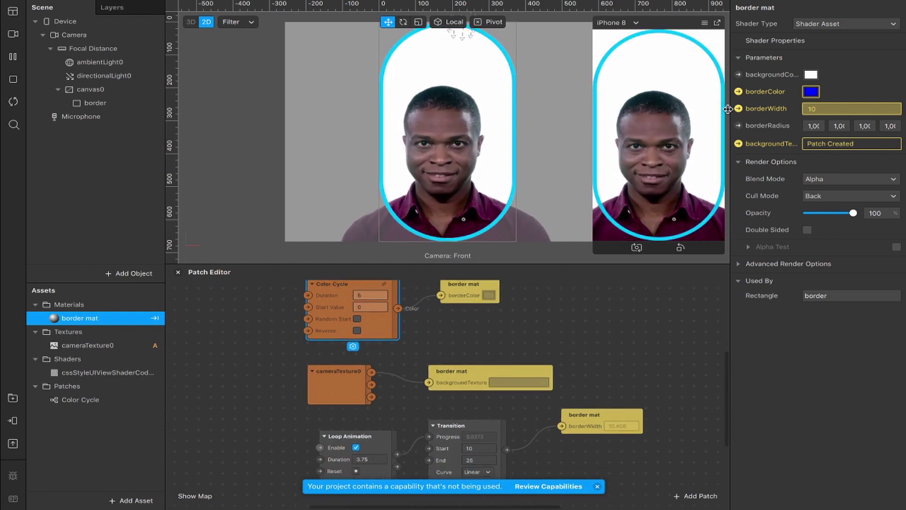
{"action": "scroll", "coordinate": [639, 289], "scroll_direction": "left", "scroll_amount": 2}
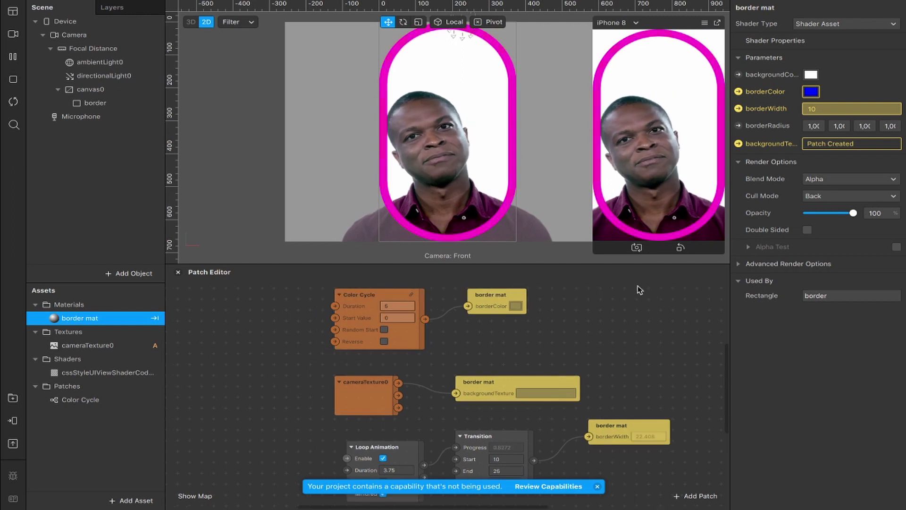
Expose borderRadius as a patch and add a Transition fed by the Loop Animation
{"action": "left_click", "coordinate": [739, 125]}
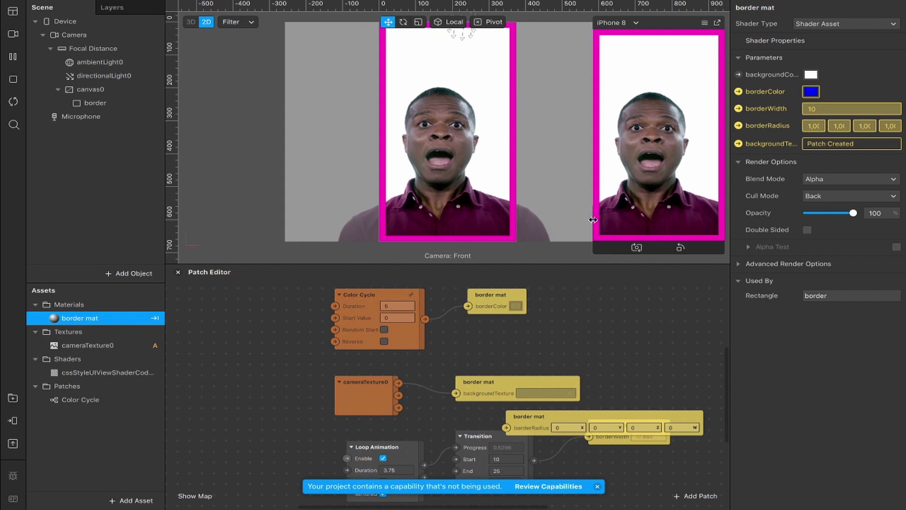
{"action": "scroll", "coordinate": [607, 313], "scroll_direction": "down", "scroll_amount": 3}
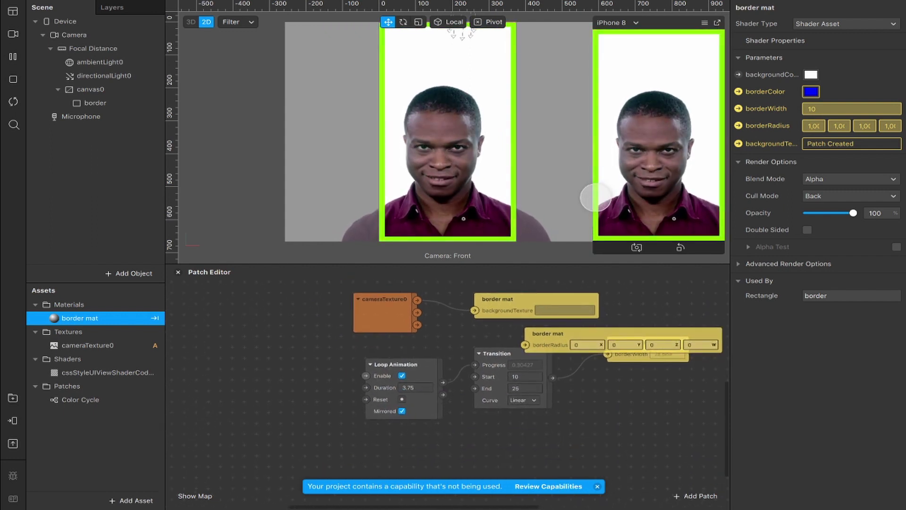
{"action": "left_click_drag", "start_coordinate": [554, 340], "coordinate": [538, 446]}
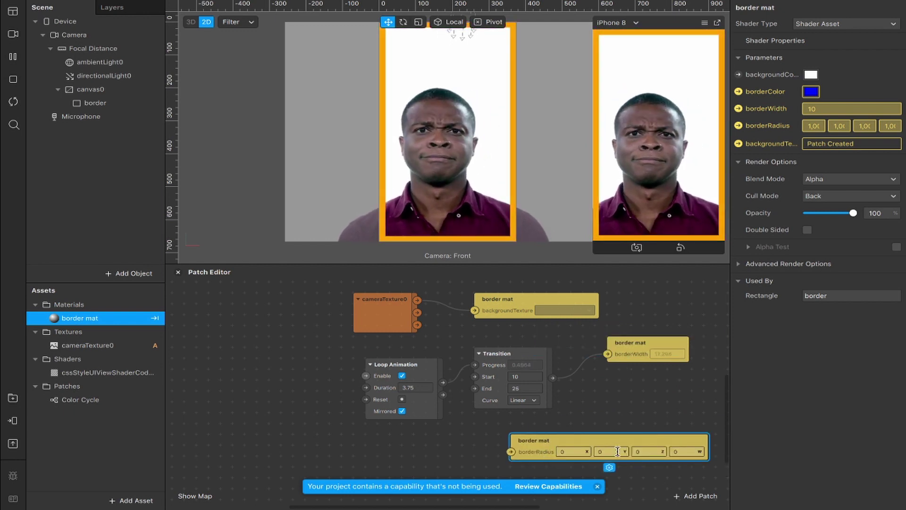
{"action": "scroll", "coordinate": [472, 406], "scroll_direction": "down", "scroll_amount": 1}
{"action": "left_click_drag", "start_coordinate": [390, 354], "coordinate": [280, 364]}
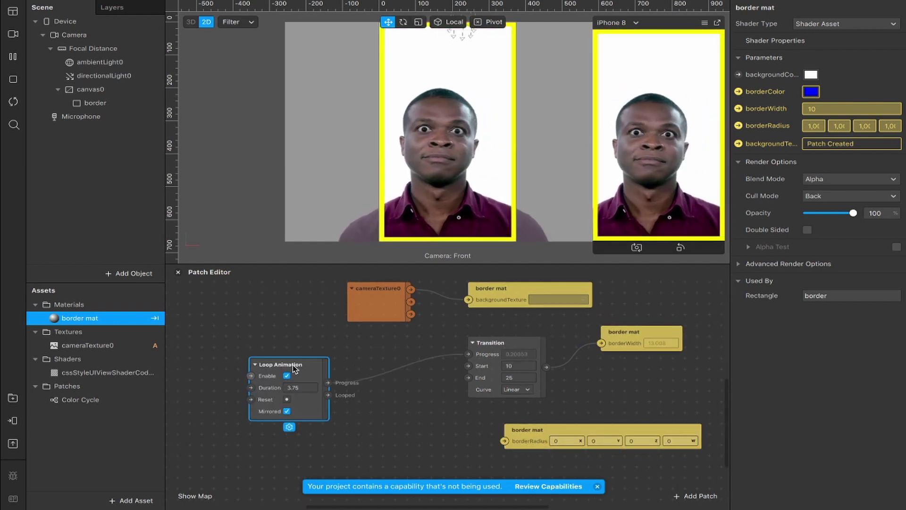
{"action": "left_click_drag", "start_coordinate": [375, 393], "coordinate": [377, 402]}
{"action": "type", "text": "trans"}
{"action": "key", "text": "Return"}
{"action": "scroll", "coordinate": [390, 407], "scroll_direction": "down", "scroll_amount": 2}
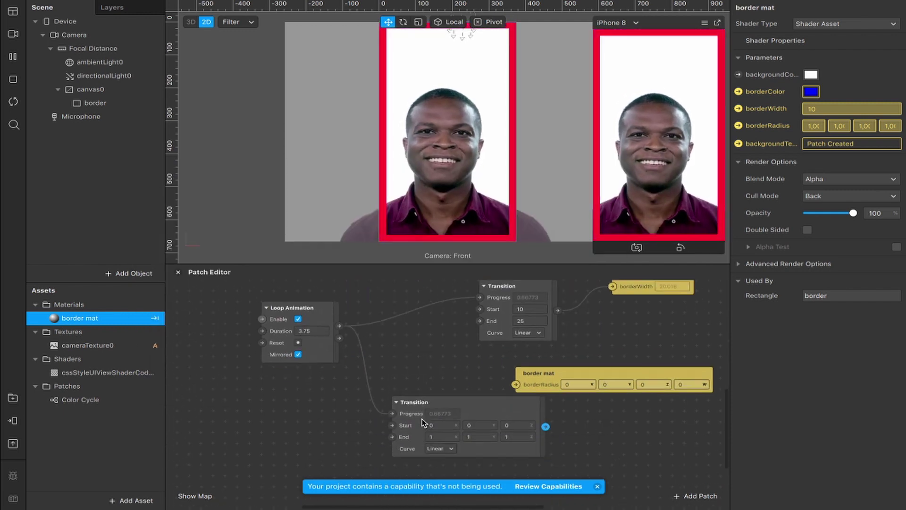
{"action": "left_click_drag", "start_coordinate": [488, 451], "coordinate": [417, 453]}
Make the Transition a Vector 4 and connect it to borderRadius
{"action": "left_click", "coordinate": [396, 468]}
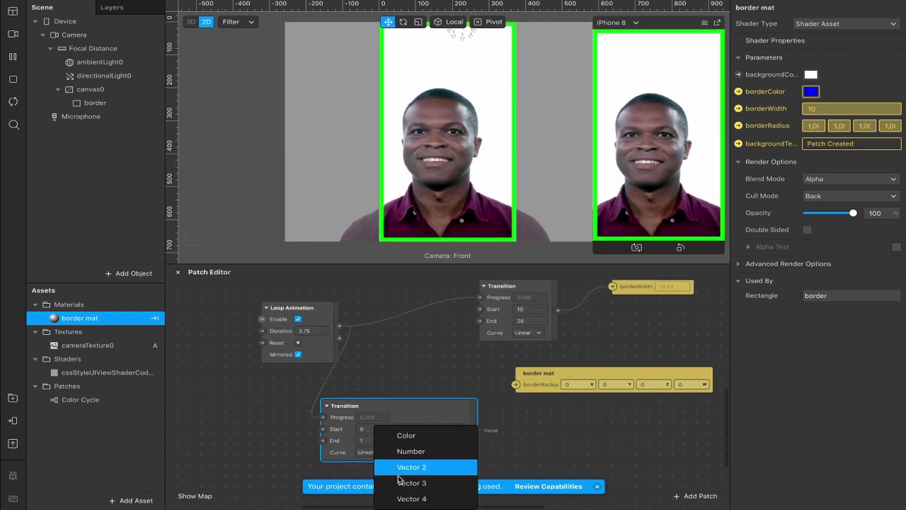
{"action": "left_click", "coordinate": [410, 498]}
{"action": "left_click_drag", "start_coordinate": [542, 371], "coordinate": [578, 370]}
{"action": "scroll", "coordinate": [577, 371], "scroll_direction": "right", "scroll_amount": 3}
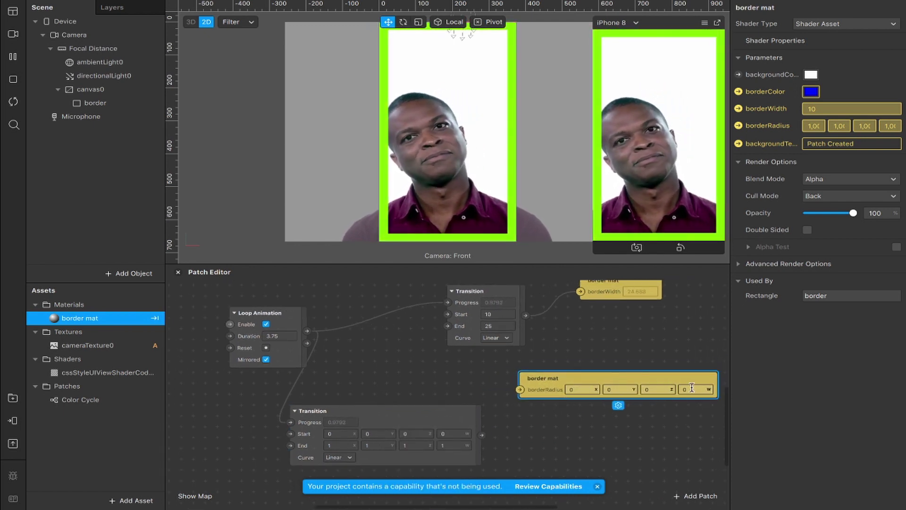
{"action": "left_click_drag", "start_coordinate": [481, 435], "coordinate": [517, 390]}
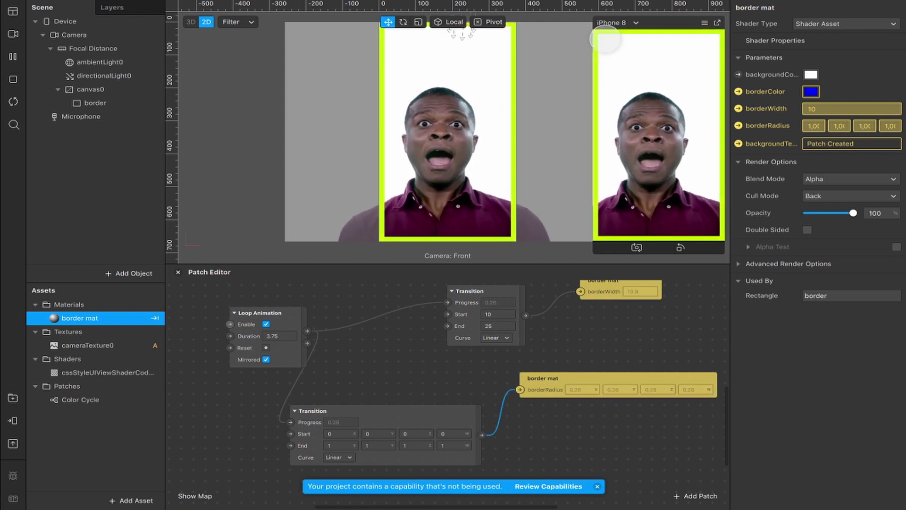
Set all four Transition Start values to 100
{"action": "left_click", "coordinate": [336, 433]}
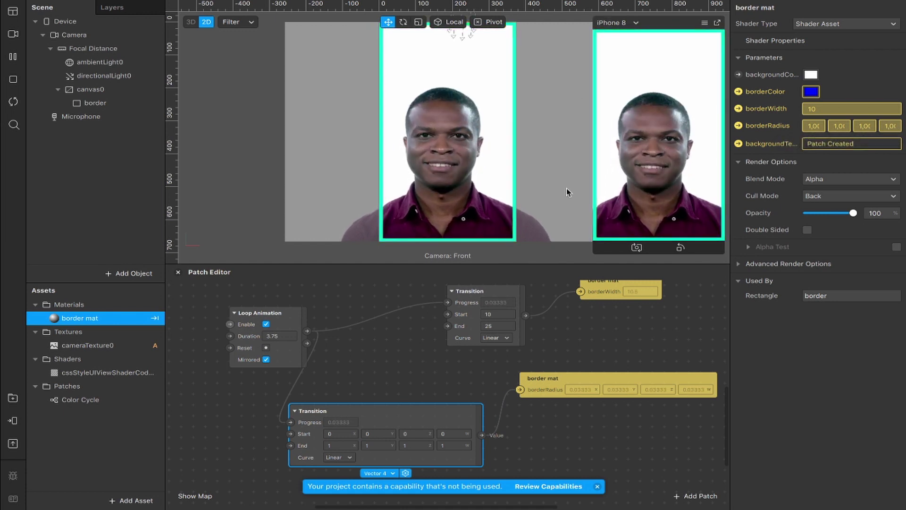
{"action": "left_click", "coordinate": [345, 433]}
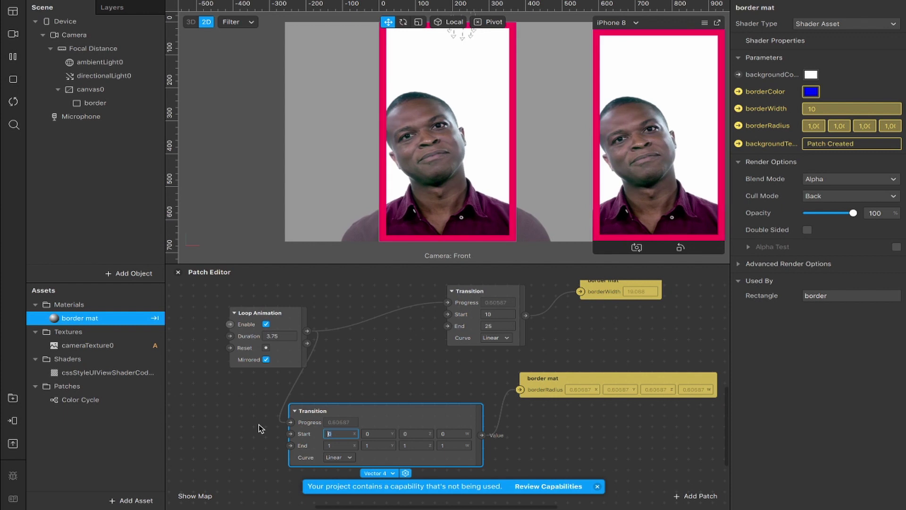
{"action": "type", "text": "100"}
{"action": "key", "text": "Return"}
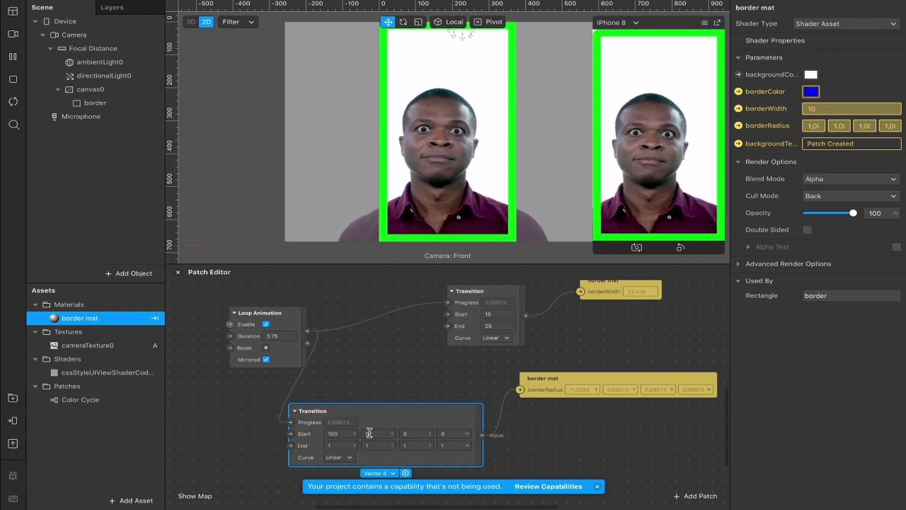
{"action": "left_click", "coordinate": [339, 434]}
{"action": "left_click", "coordinate": [377, 434]}
{"action": "type", "text": "100"}
{"action": "left_click", "coordinate": [408, 433]}
{"action": "type", "text": "100"}
{"action": "key", "text": "Tab"}
{"action": "type", "text": "100"}
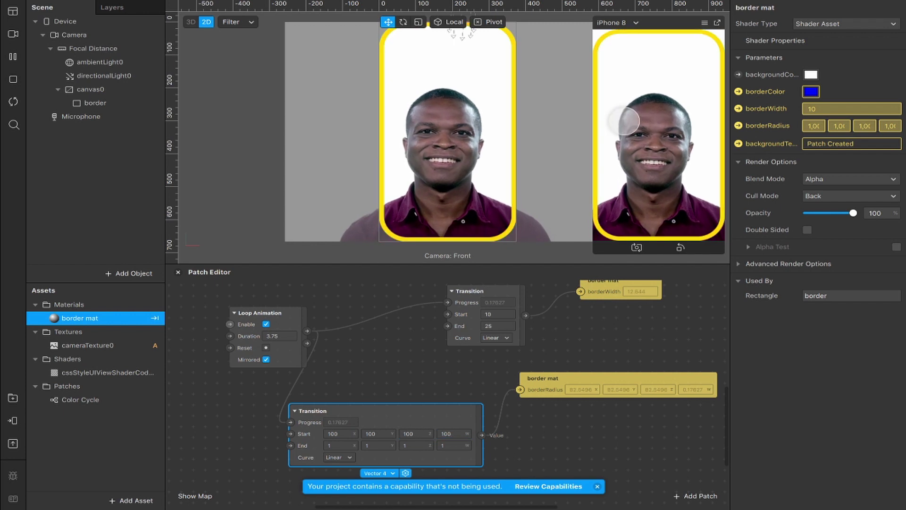
Set all four Transition End values to 1000
{"action": "left_click", "coordinate": [343, 445]}
{"action": "type", "text": "000"}
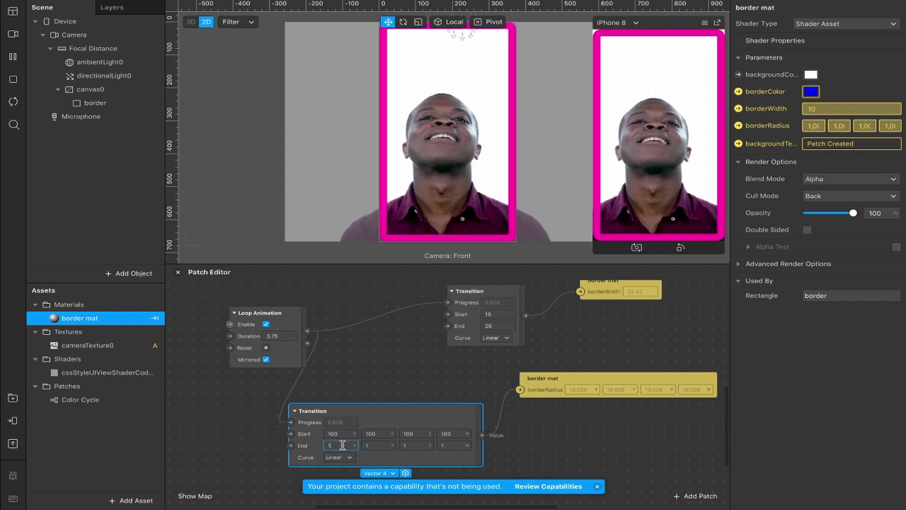
{"action": "key", "text": "Tab"}
{"action": "type", "text": "1000"}
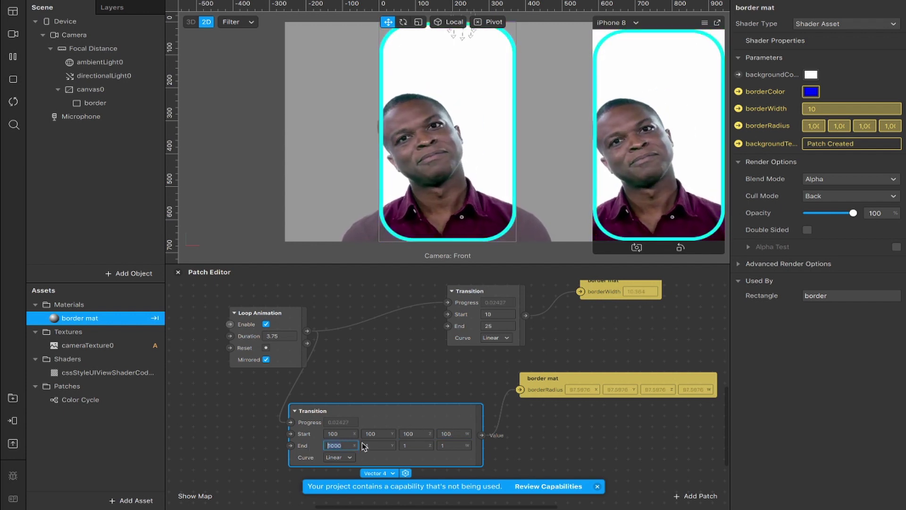
{"action": "key", "text": "Tab"}
{"action": "type", "text": "1000"}
{"action": "key", "text": "Tab"}
{"action": "type", "text": "1000"}
{"action": "left_click", "coordinate": [400, 381]}
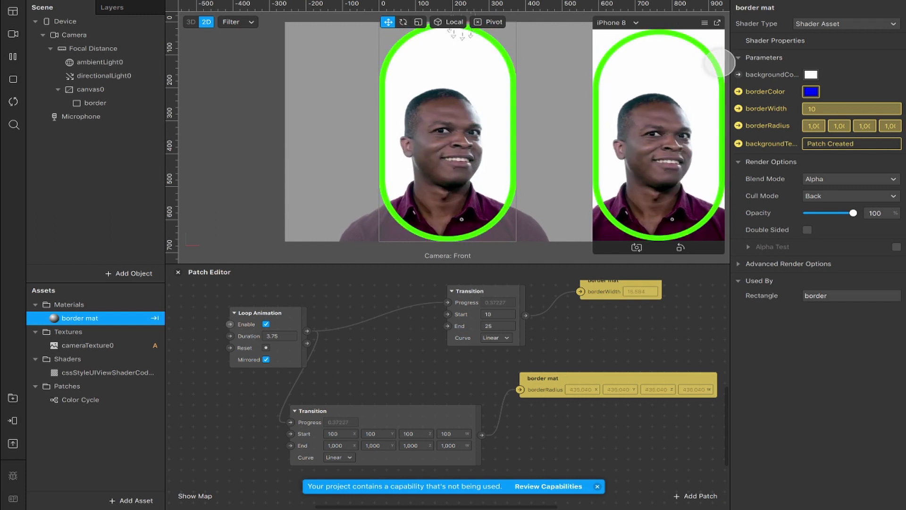
{"action": "left_click_drag", "start_coordinate": [284, 323], "coordinate": [258, 311]}
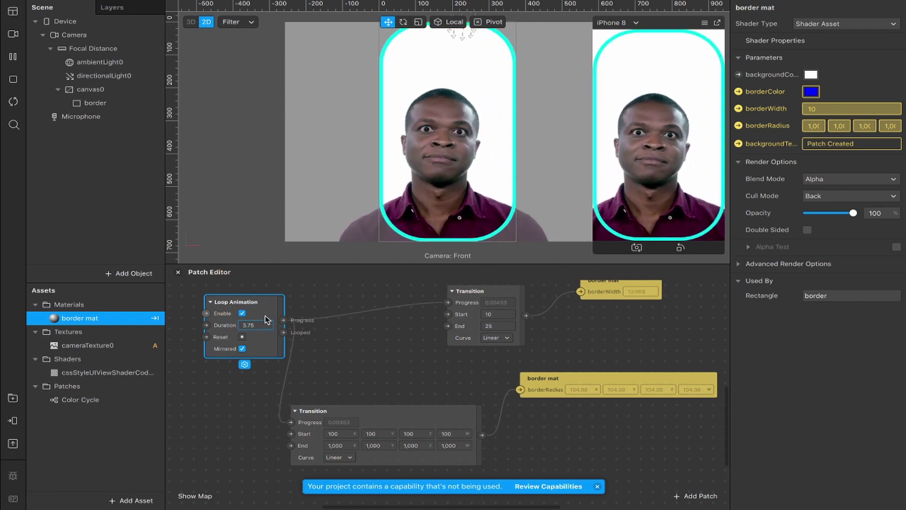
Add a second Loop Animation, wire it to the corner-radius Transition, and set Duration to 5
{"action": "scroll", "coordinate": [266, 310], "scroll_direction": "left", "scroll_amount": 3}
{"action": "right_click", "coordinate": [253, 406]}
{"action": "type", "text": "loop"}
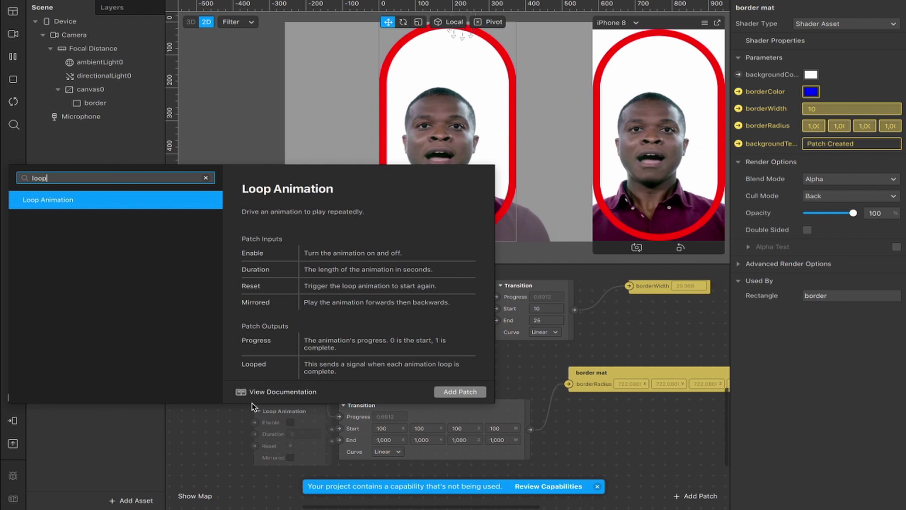
{"action": "key", "text": "Return"}
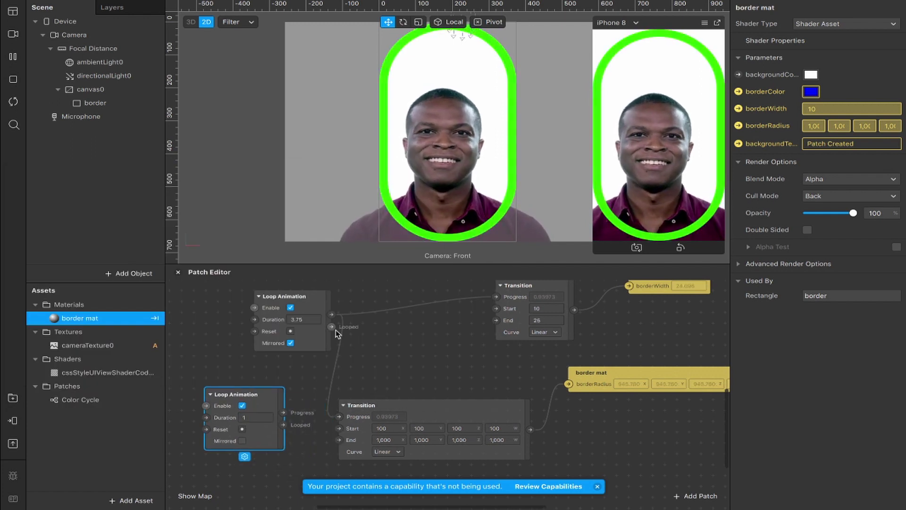
{"action": "left_click_drag", "start_coordinate": [338, 419], "coordinate": [294, 410]}
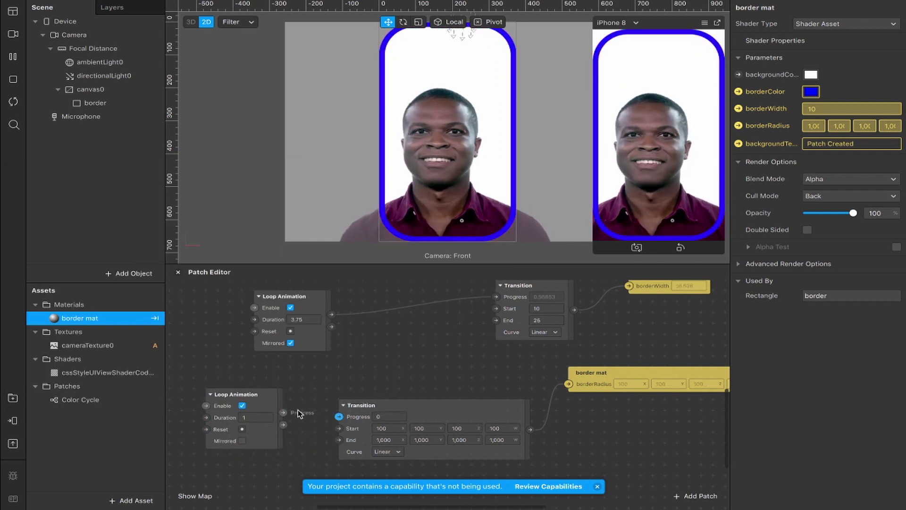
{"action": "left_click", "coordinate": [252, 419]}
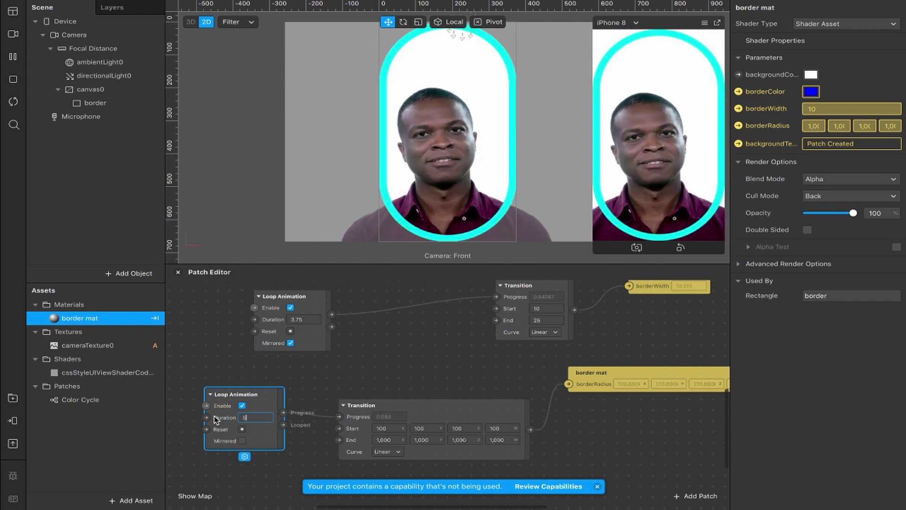
{"action": "type", "text": "5"}
{"action": "key", "text": "Return"}
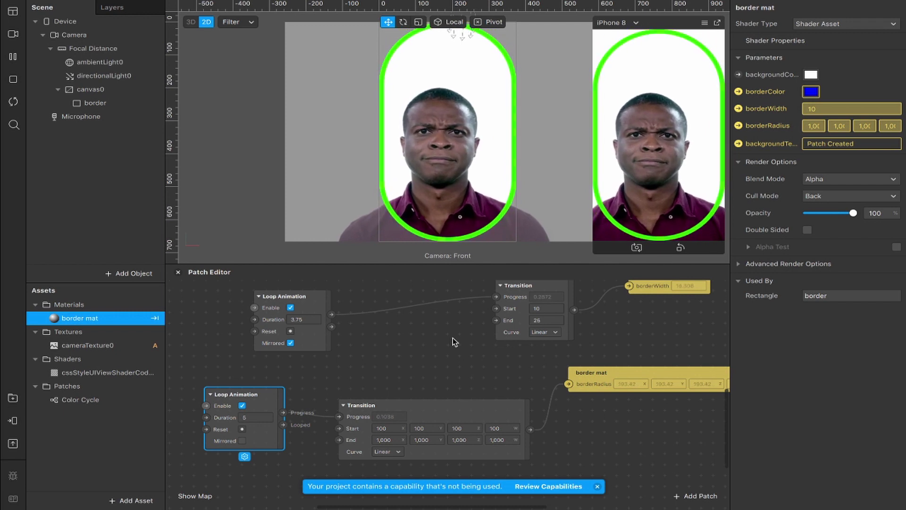
Rearrange the upper Loop Animation and lower radius Transition patches in the graph
{"action": "scroll", "coordinate": [453, 333], "scroll_direction": "up", "scroll_amount": 3}
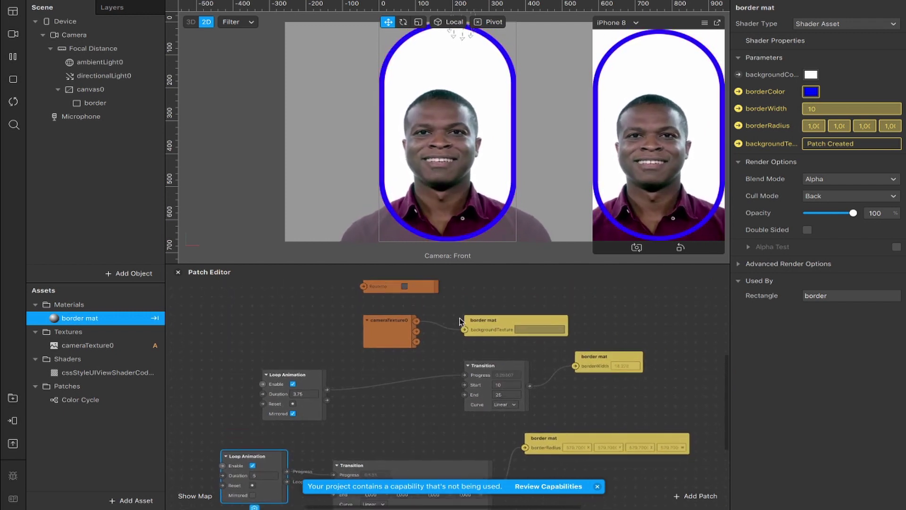
{"action": "scroll", "coordinate": [420, 412], "scroll_direction": "down", "scroll_amount": 1}
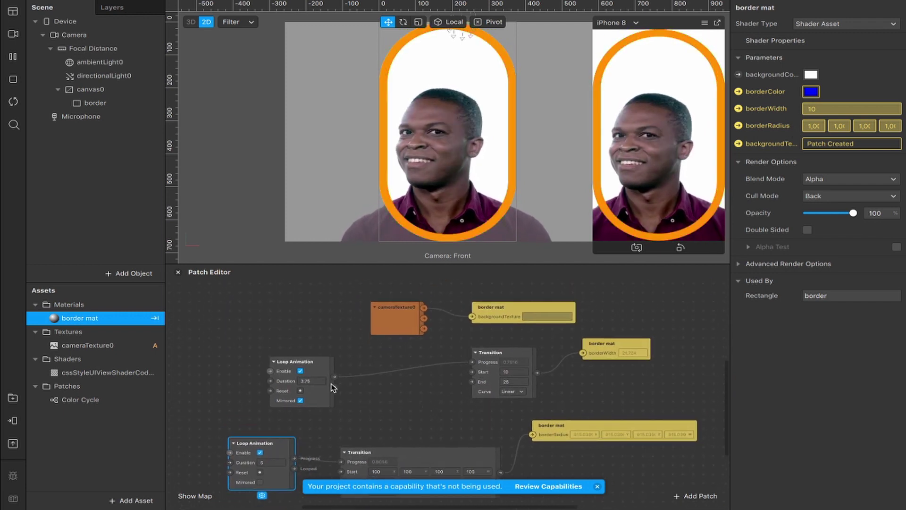
{"action": "left_click_drag", "start_coordinate": [324, 371], "coordinate": [423, 364]}
{"action": "scroll", "coordinate": [277, 457], "scroll_direction": "down", "scroll_amount": 1}
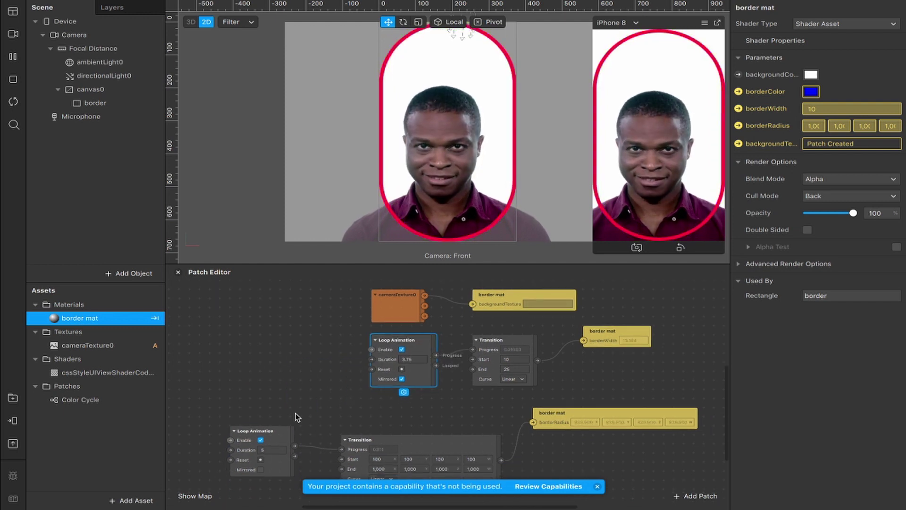
{"action": "left_click_drag", "start_coordinate": [449, 440], "coordinate": [452, 422]}
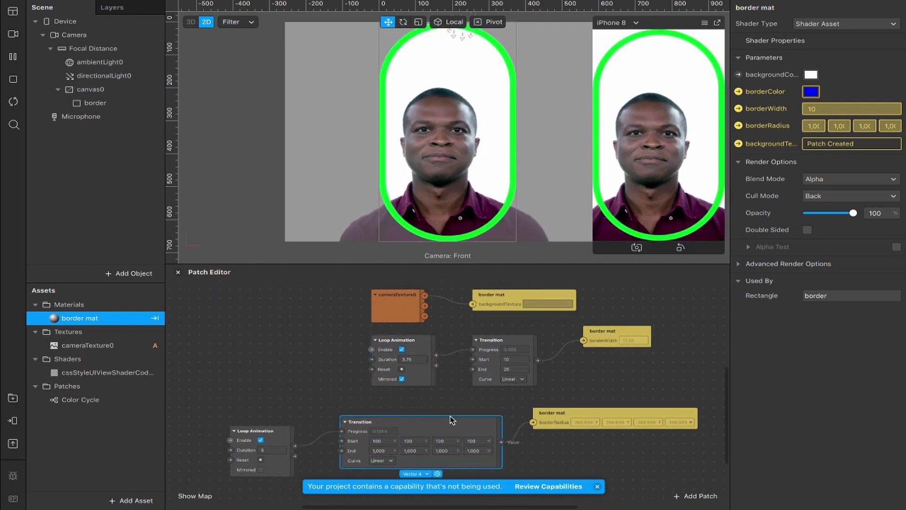
{"action": "left_click", "coordinate": [558, 412]}
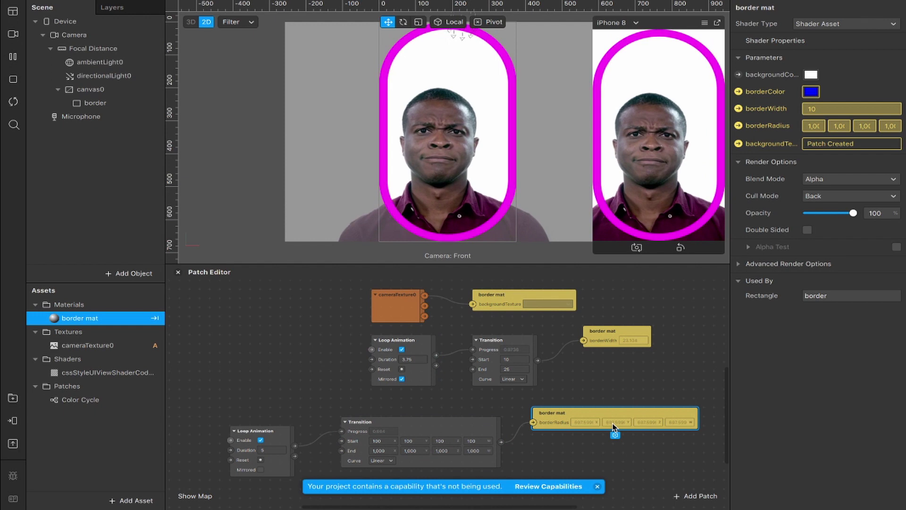
Set the radius Transition Start to 100, 250, 100, 250 and End to 1000, 600, 1000, 600
{"action": "left_click", "coordinate": [403, 439]}
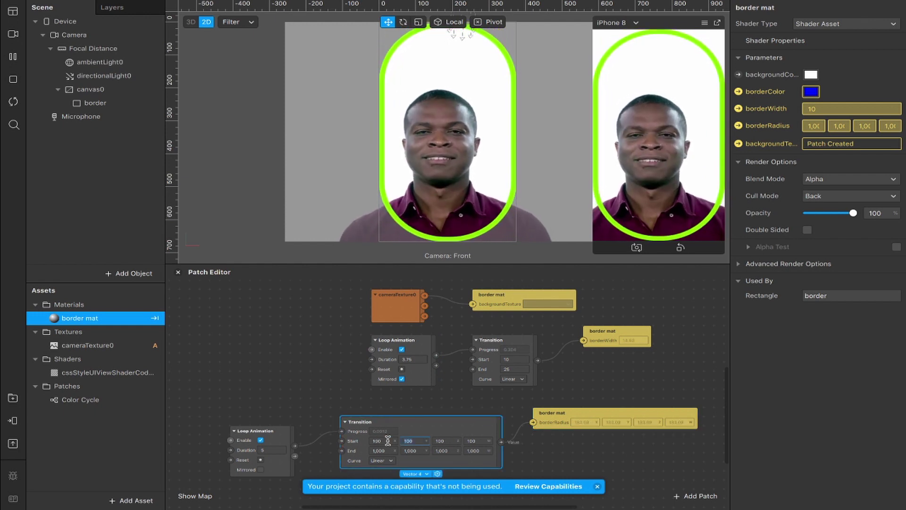
{"action": "key", "text": "Tab"}
{"action": "key", "text": "Tab"}
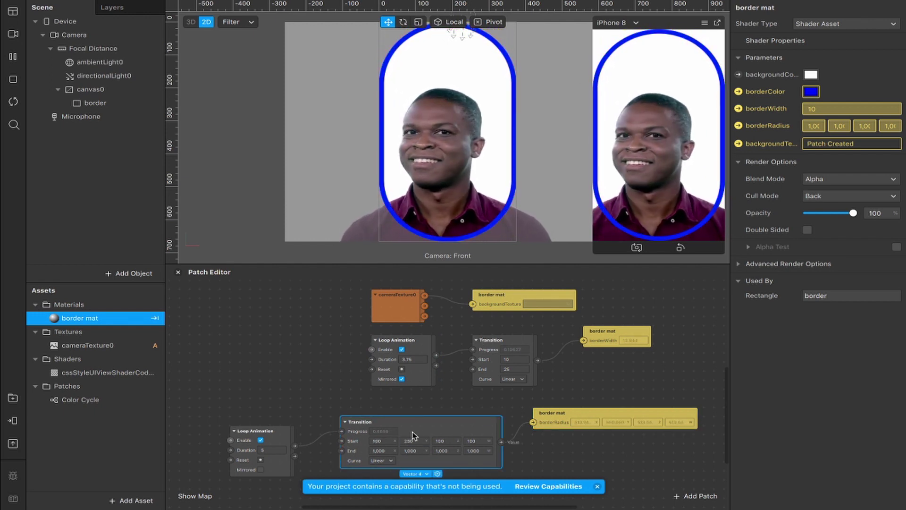
{"action": "type", "text": "250"}
{"action": "key", "text": "Tab"}
{"action": "key", "text": "Tab"}
{"action": "type", "text": "600"}
{"action": "key", "text": "Return"}
{"action": "type", "text": "600"}
{"action": "key", "text": "Return"}
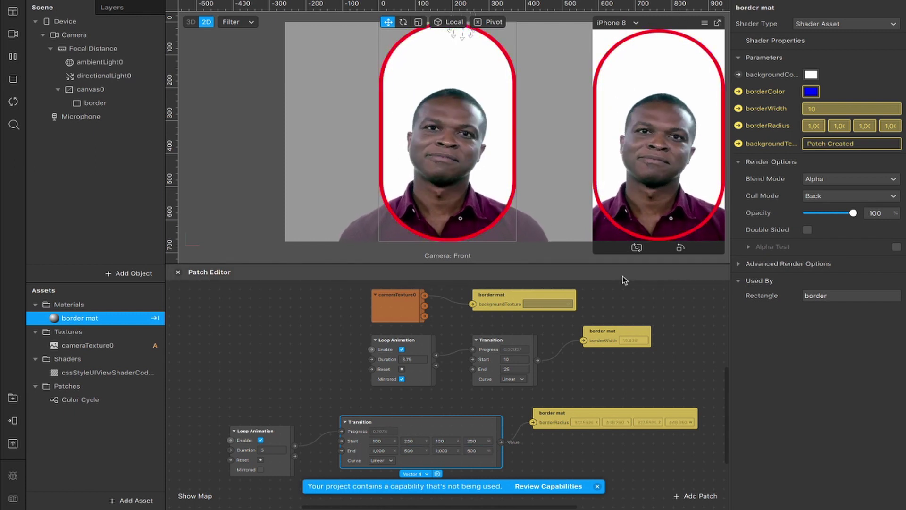
Make the radius Loop Animation mirrored and switch the preview to the FaceTime HD Camera
{"action": "left_click", "coordinate": [263, 472]}
{"action": "left_click", "coordinate": [261, 470]}
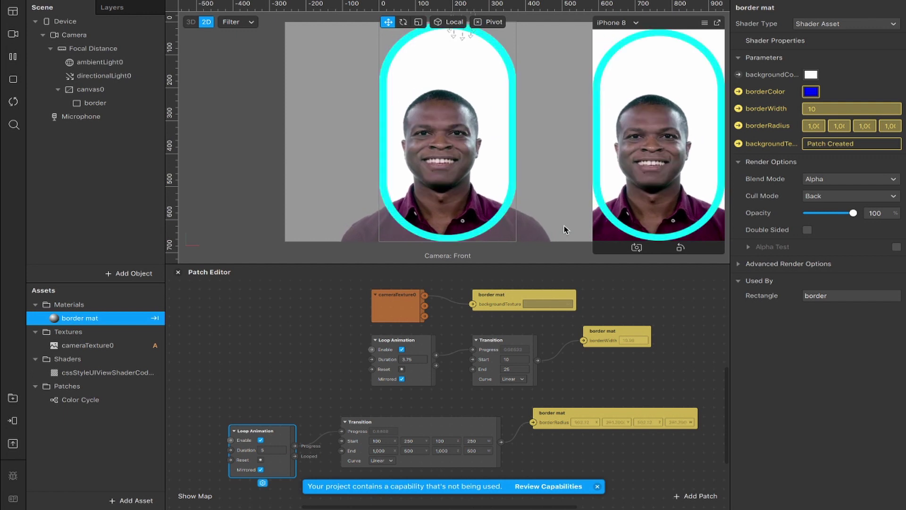
{"action": "left_click", "coordinate": [13, 34]}
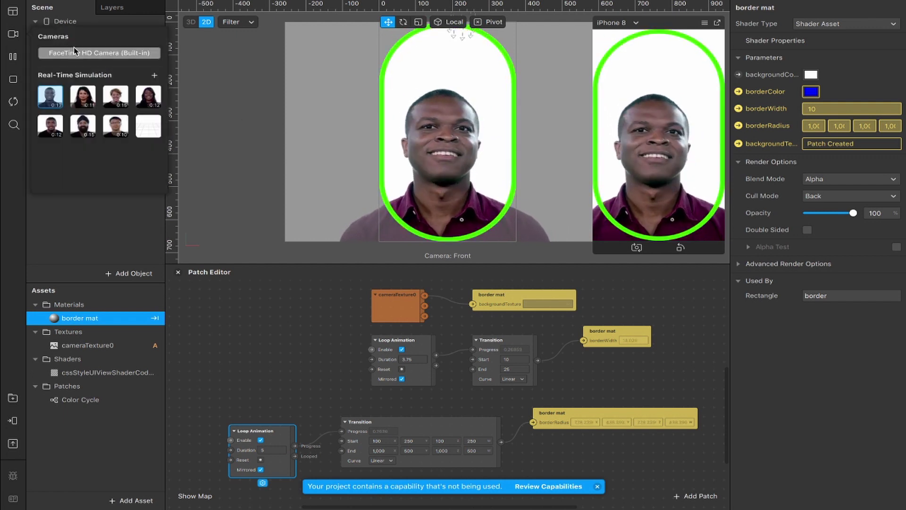
{"action": "left_click", "coordinate": [81, 54]}
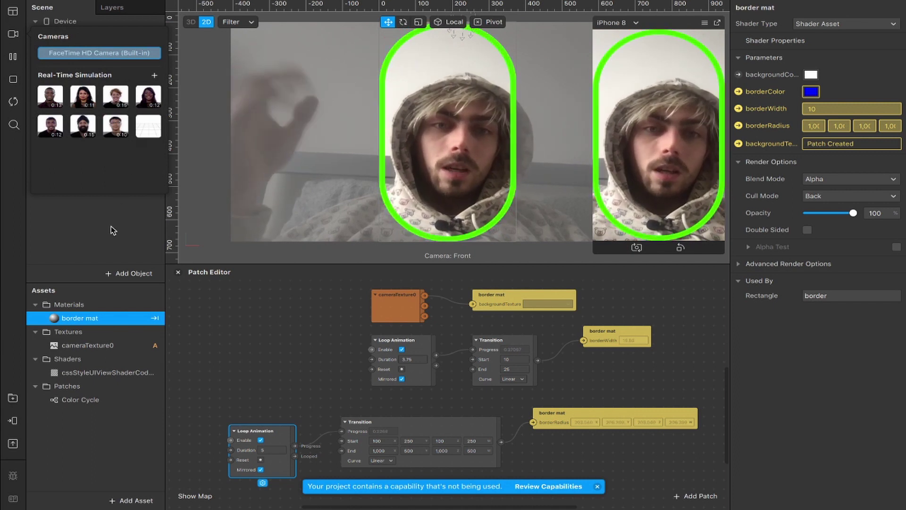
{"action": "left_click", "coordinate": [111, 230]}
Add a new rectangle inside canvas0
{"action": "left_click", "coordinate": [99, 89]}
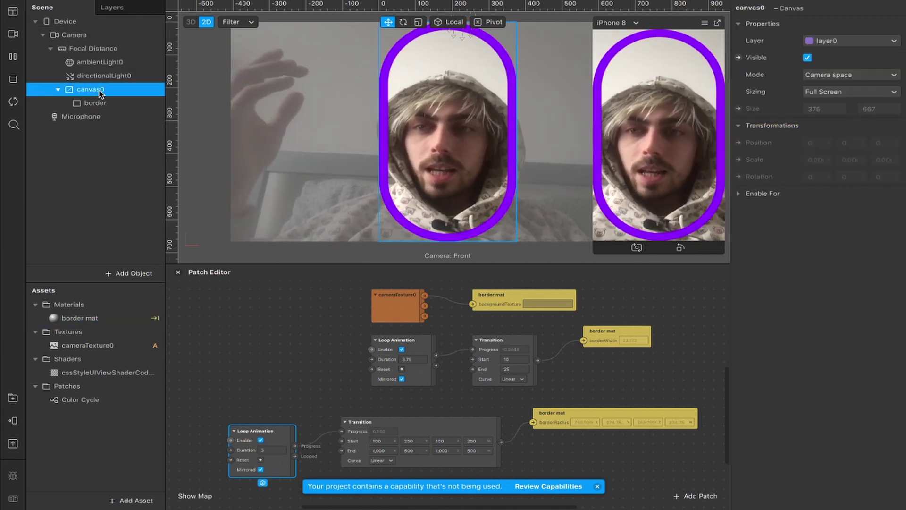
{"action": "right_click", "coordinate": [99, 90]}
{"action": "mouse_move", "coordinate": [131, 102]}
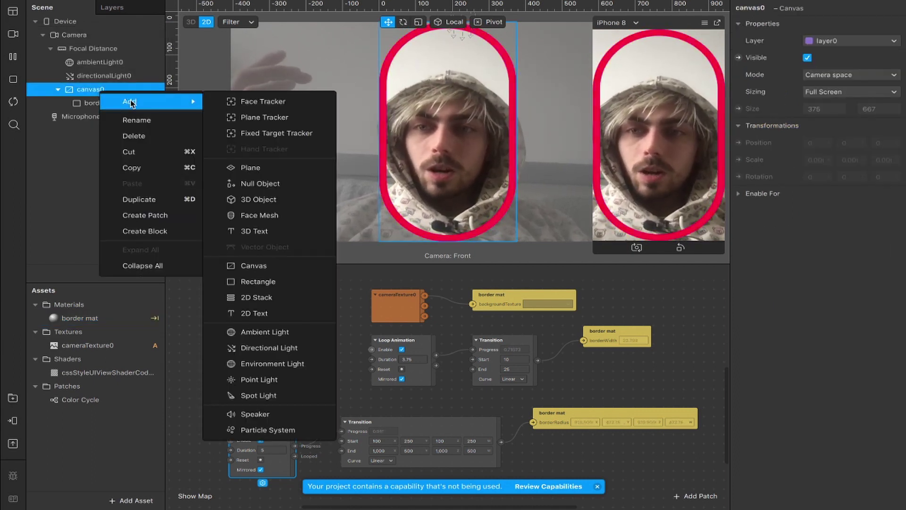
{"action": "left_click", "coordinate": [283, 283]}
Name the rectangle background, make it fill the canvas, and order it before border
{"action": "double_click", "coordinate": [112, 118]}
{"action": "type", "text": "background"}
{"action": "key", "text": "Return"}
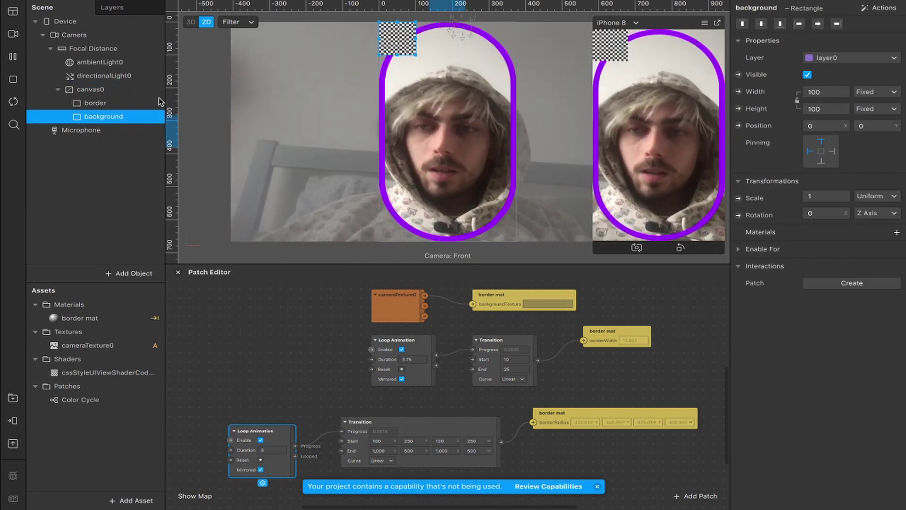
{"action": "left_click", "coordinate": [817, 109]}
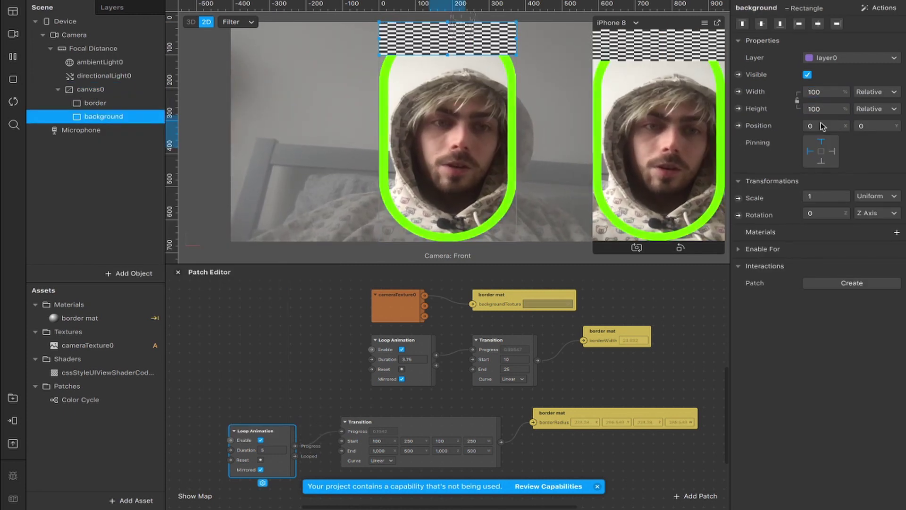
{"action": "left_click_drag", "start_coordinate": [97, 118], "coordinate": [109, 98]}
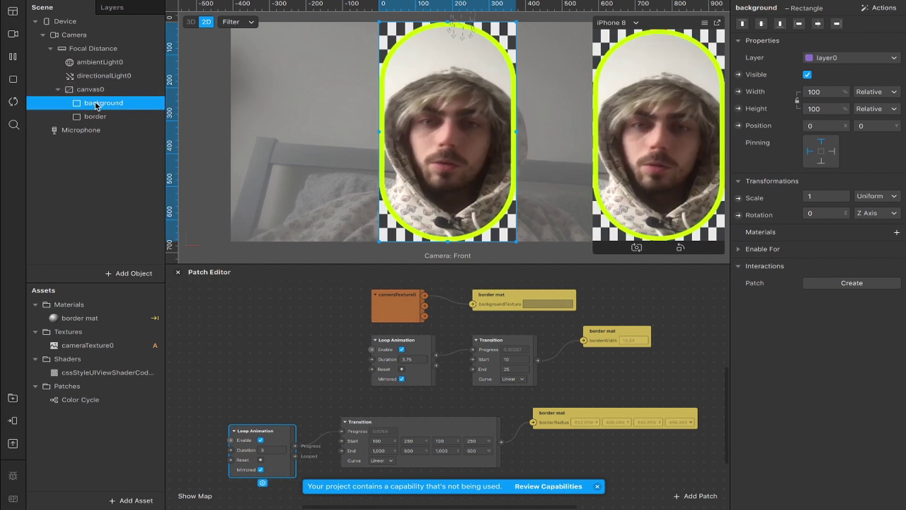
Create a Flat-shaded material named background mat for the background rectangle
{"action": "left_click", "coordinate": [896, 232]}
{"action": "left_click", "coordinate": [838, 268]}
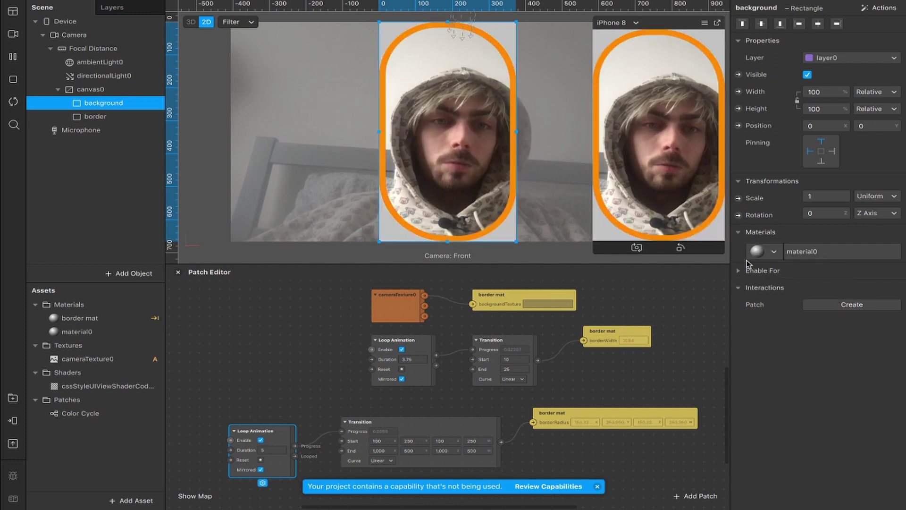
{"action": "double_click", "coordinate": [84, 332]}
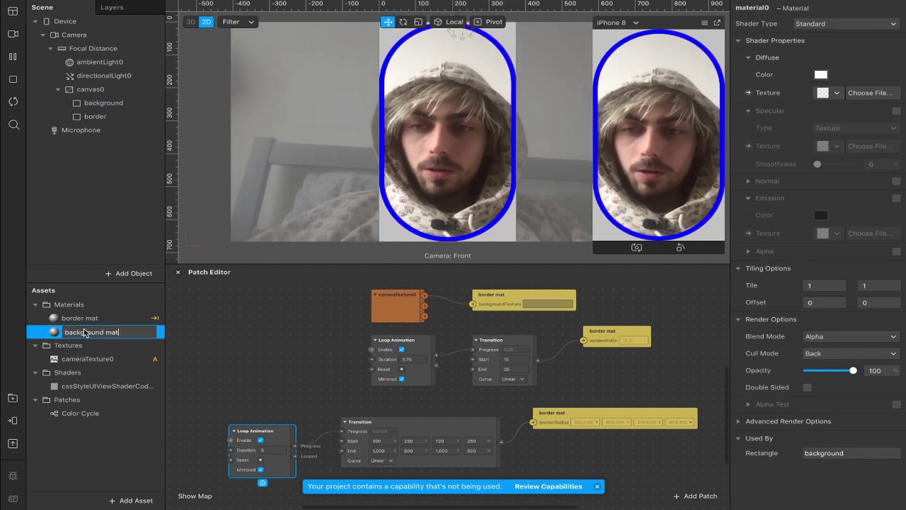
{"action": "left_click", "coordinate": [820, 29]}
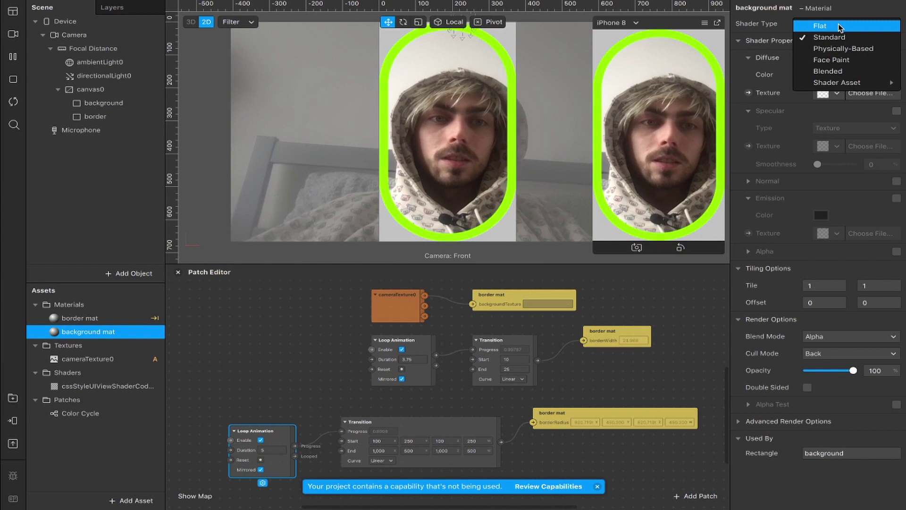
{"action": "left_click", "coordinate": [838, 26]}
Leave background mat's diffuse colour white and box-select the border-radius animation patches
{"action": "left_click", "coordinate": [821, 74]}
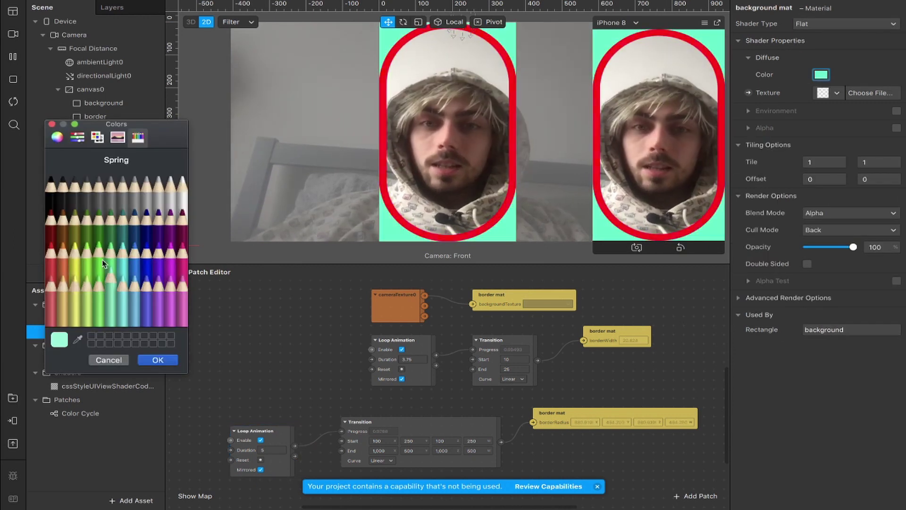
{"action": "left_click", "coordinate": [92, 271]}
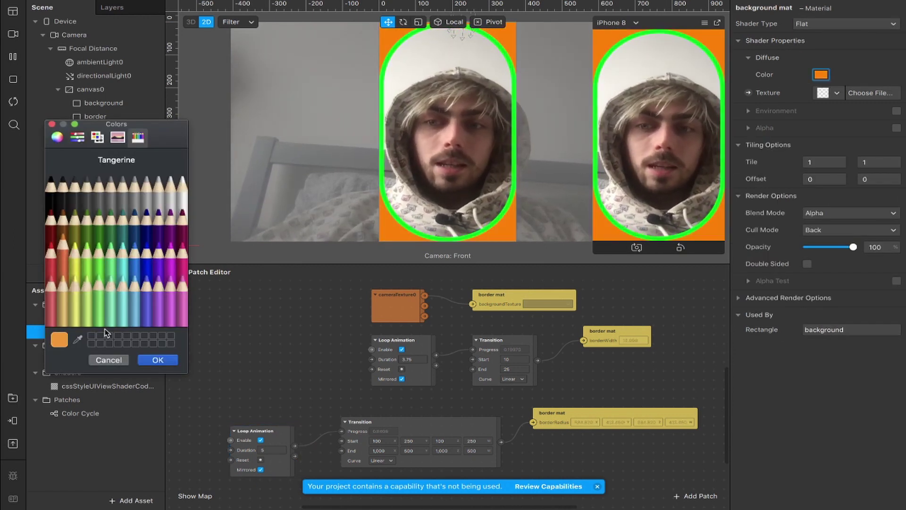
{"action": "left_click", "coordinate": [122, 361]}
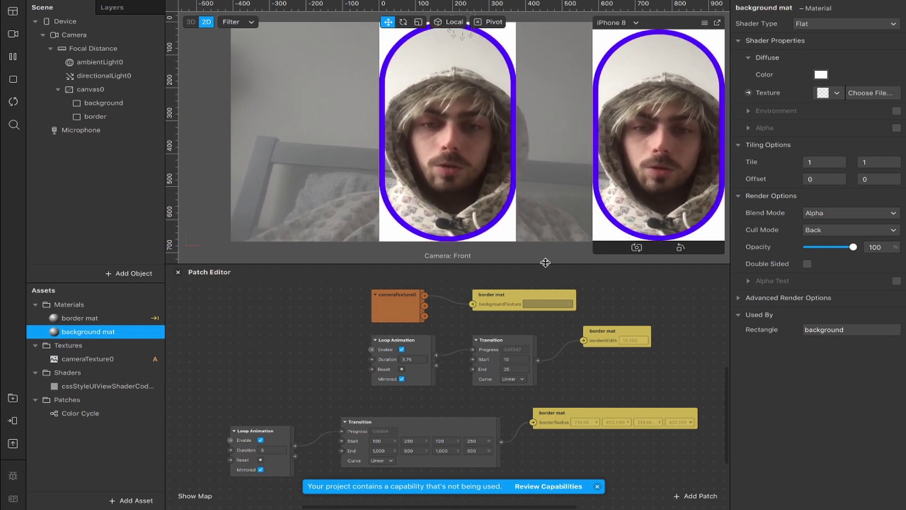
{"action": "left_click_drag", "start_coordinate": [576, 462], "coordinate": [293, 425]}
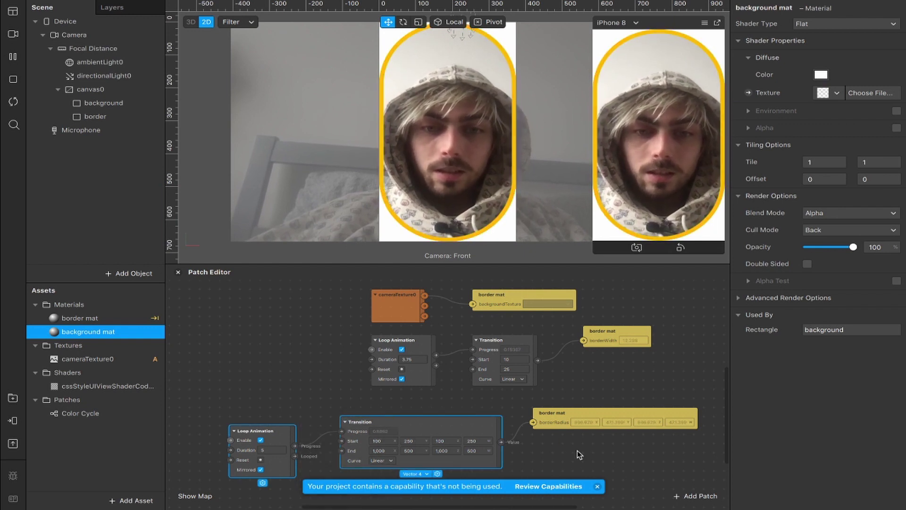
Delete the radius Loop Animation, Transition and borderRadius patches
{"action": "key", "text": "Delete"}
{"action": "left_click", "coordinate": [598, 411]}
{"action": "key", "text": "Delete"}
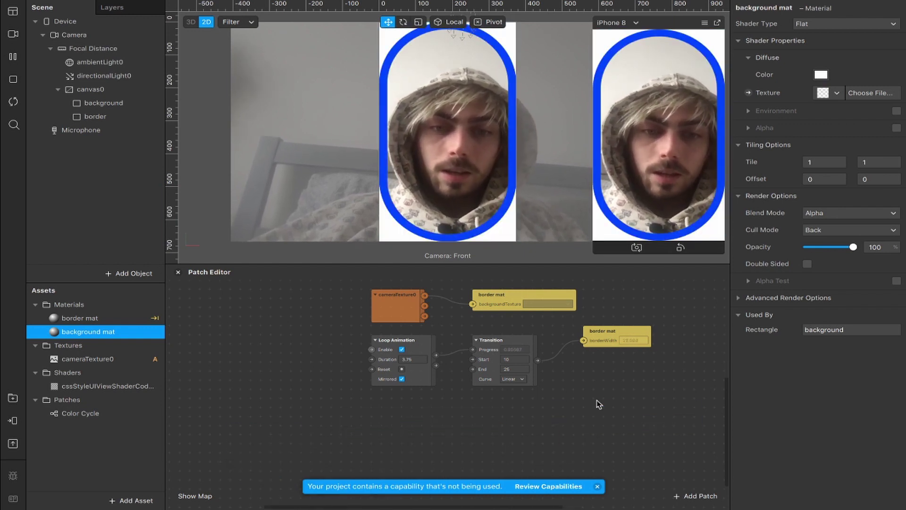
Inspect border mat's corner radius values, then background mat's properties
{"action": "left_click", "coordinate": [111, 318]}
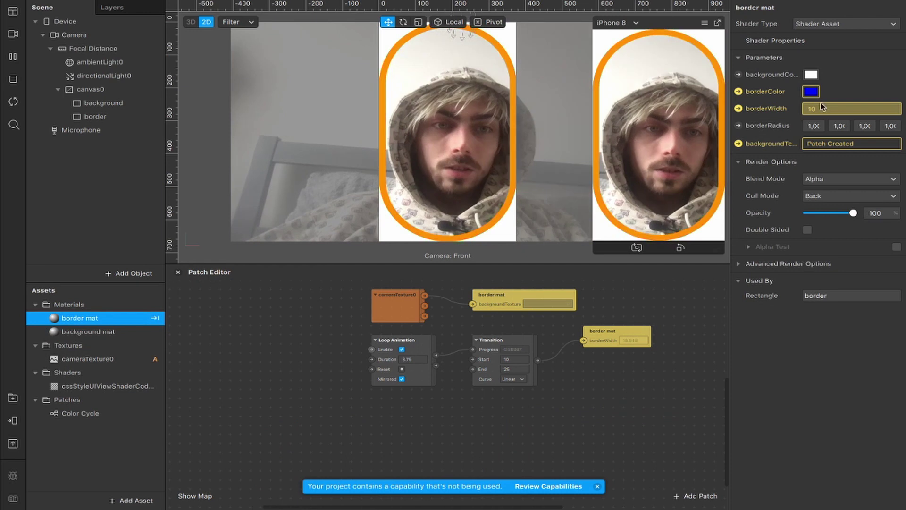
{"action": "left_click", "coordinate": [843, 126]}
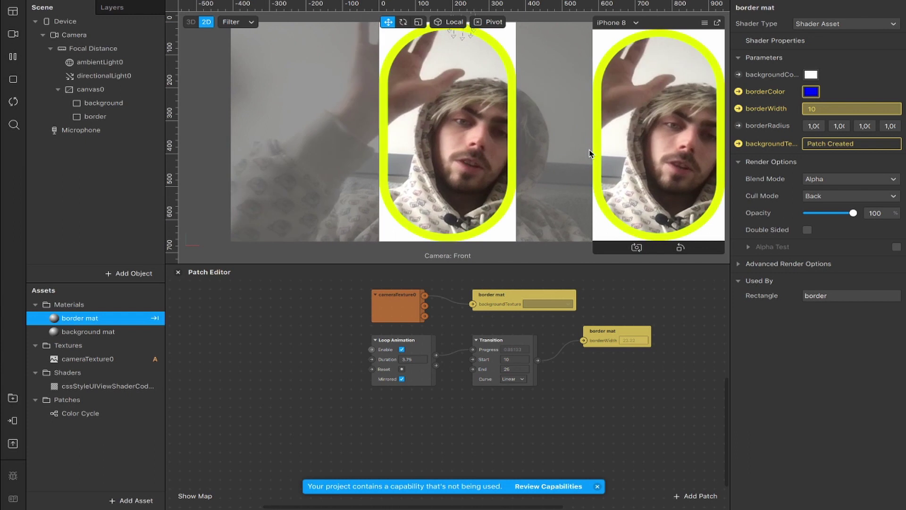
{"action": "left_click", "coordinate": [117, 332]}
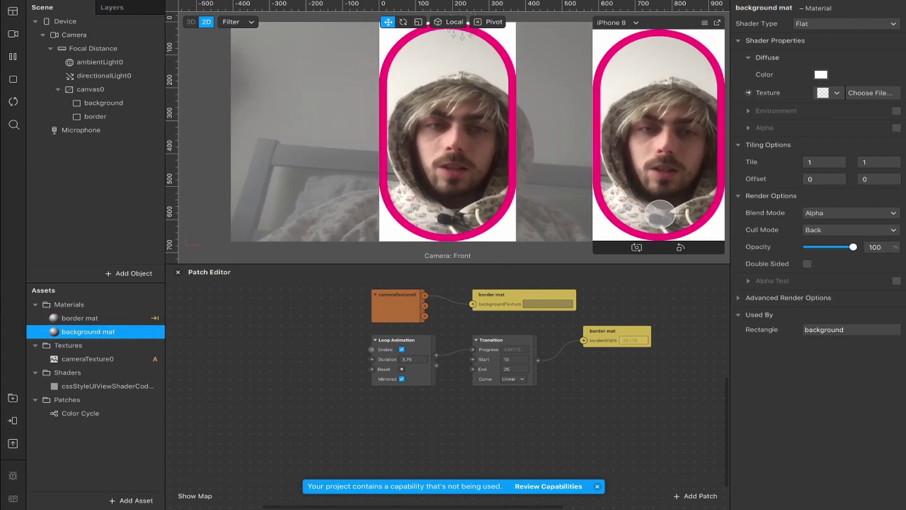
Drive background mat's texture with a 7.5-second Color Cycle using Random Start
{"action": "left_click", "coordinate": [749, 92]}
{"action": "left_click_drag", "start_coordinate": [475, 403], "coordinate": [579, 451]}
{"action": "scroll", "coordinate": [566, 419], "scroll_direction": "up", "scroll_amount": 3}
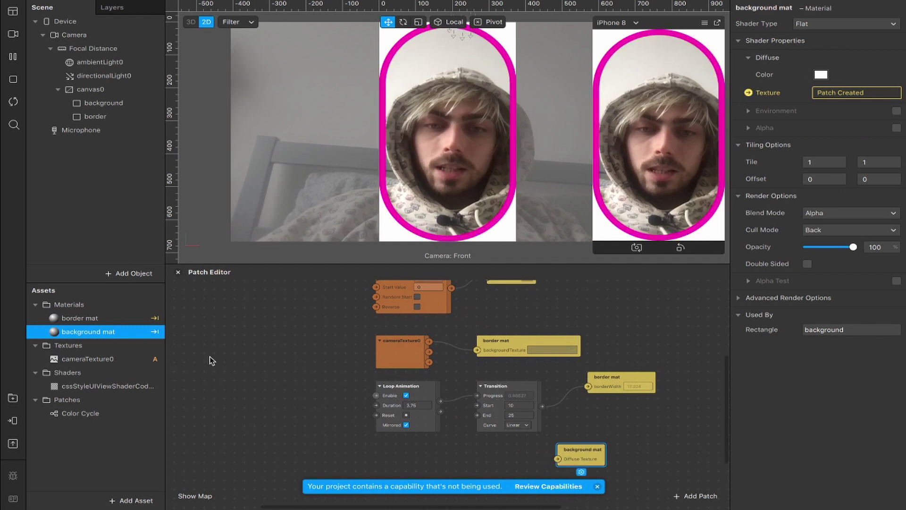
{"action": "left_click_drag", "start_coordinate": [80, 413], "coordinate": [559, 434]}
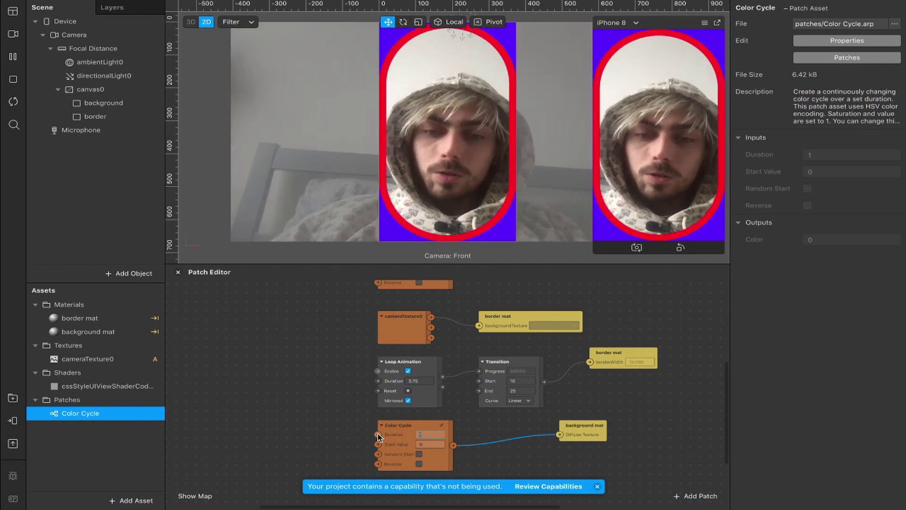
{"action": "type", "text": "7.5"}
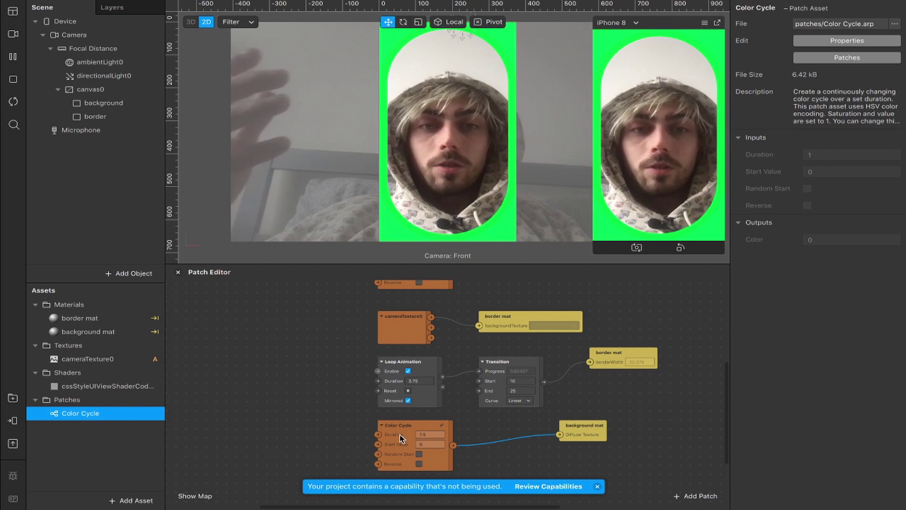
{"action": "left_click", "coordinate": [419, 454]}
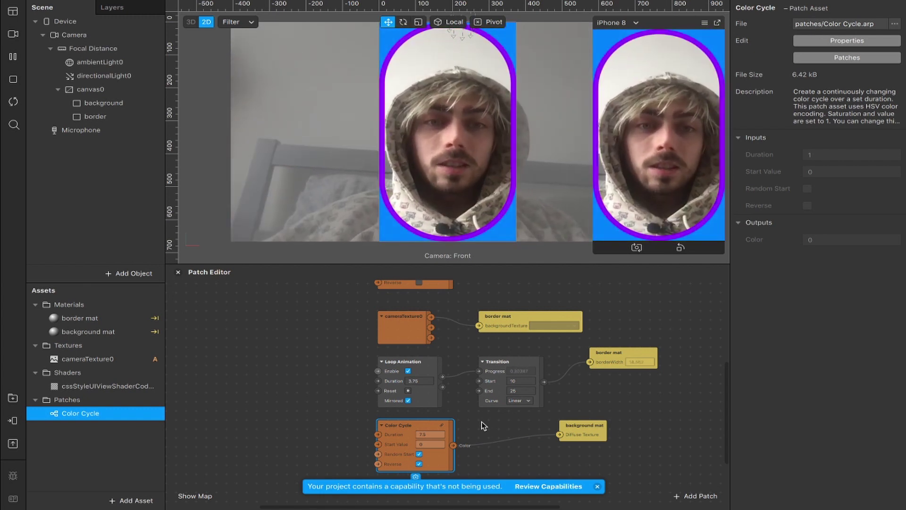
Delete the border-width animation patches
{"action": "scroll", "coordinate": [485, 390], "scroll_direction": "up", "scroll_amount": 2}
{"action": "left_click_drag", "start_coordinate": [665, 415], "coordinate": [390, 379]}
{"action": "key", "text": "Delete"}
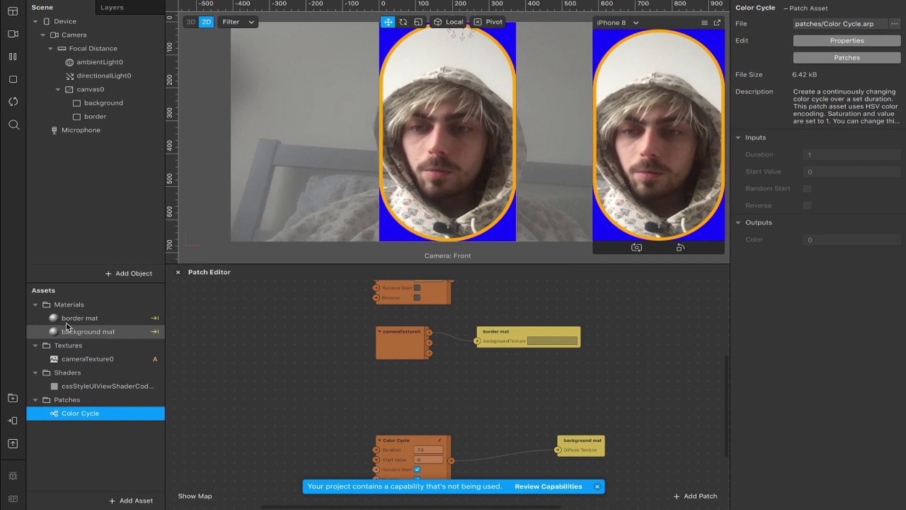
Set border mat's borderWidth to 15 and edit its borderRadius to 50, 1000, 50, 1000
{"action": "left_click", "coordinate": [71, 318]}
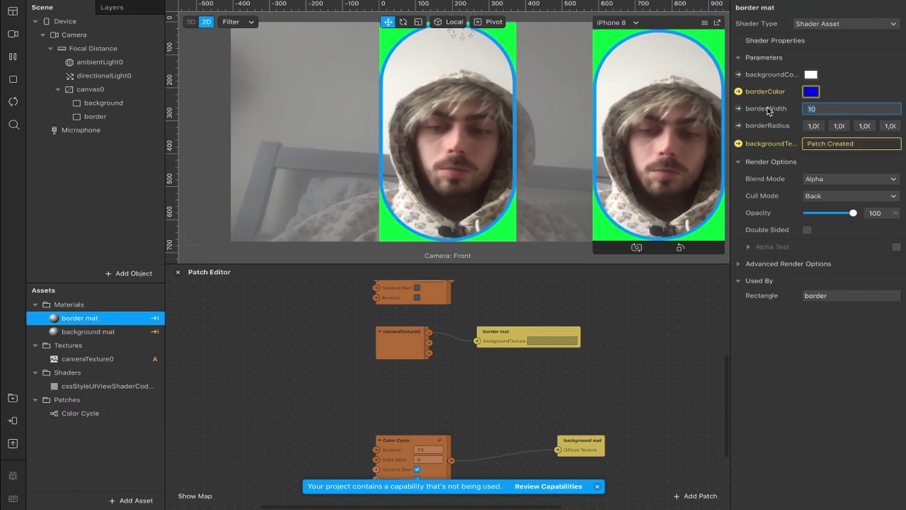
{"action": "type", "text": "15"}
{"action": "key", "text": "Return"}
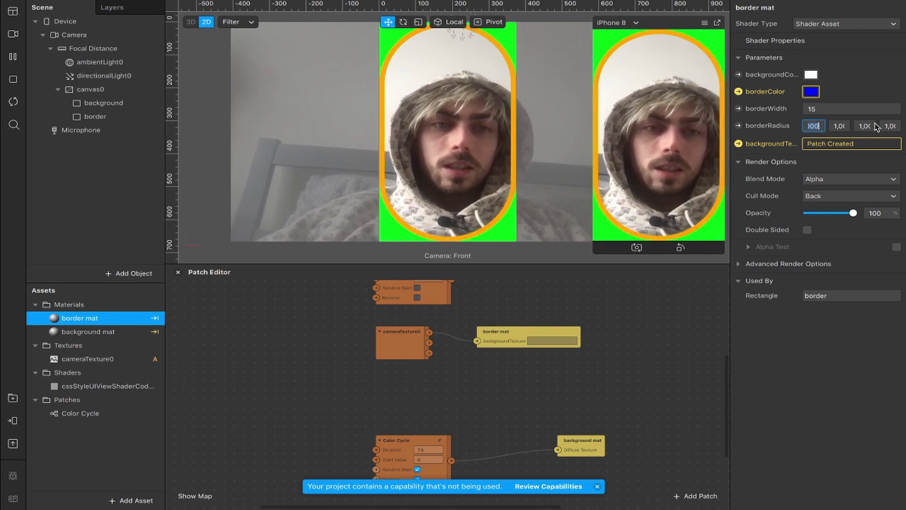
{"action": "left_click", "coordinate": [618, 47]}
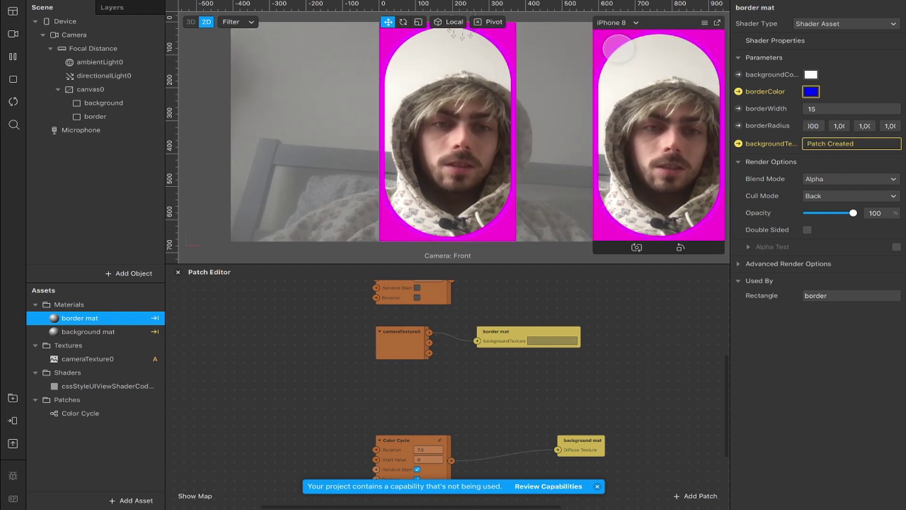
{"action": "left_click", "coordinate": [811, 124]}
{"action": "key", "text": "BackSpace"}
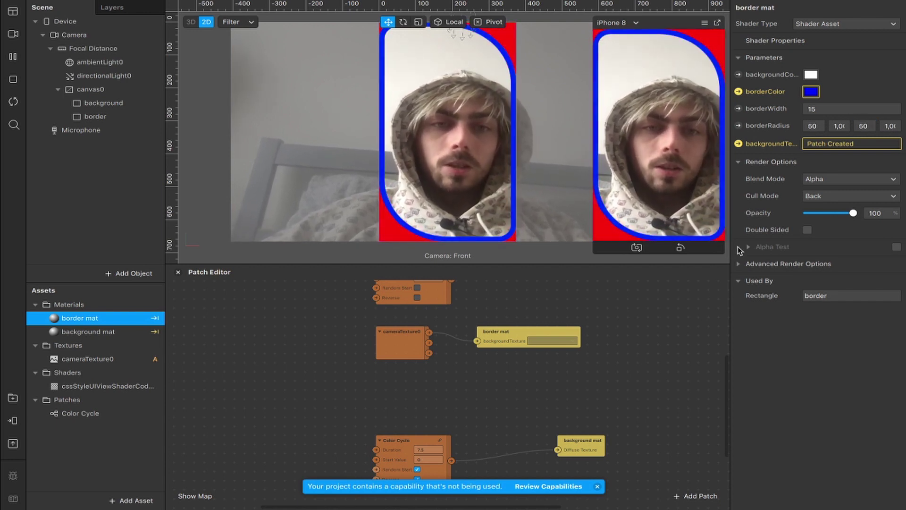
{"action": "scroll", "coordinate": [525, 360], "scroll_direction": "up", "scroll_amount": 2}
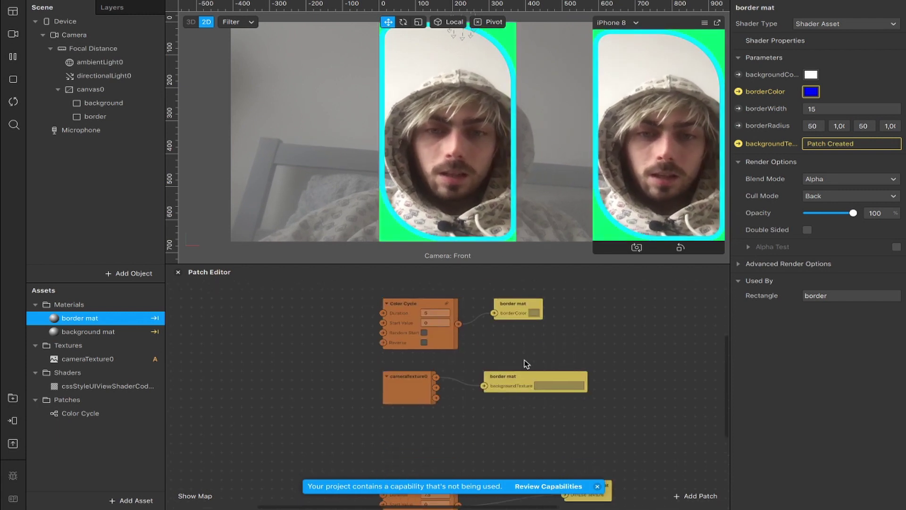
Replace the border's Color Cycle patches with a solid Maraschino red borderColor, then select the border rectangle
{"action": "left_click_drag", "start_coordinate": [496, 328], "coordinate": [355, 301]}
{"action": "key", "text": "Delete"}
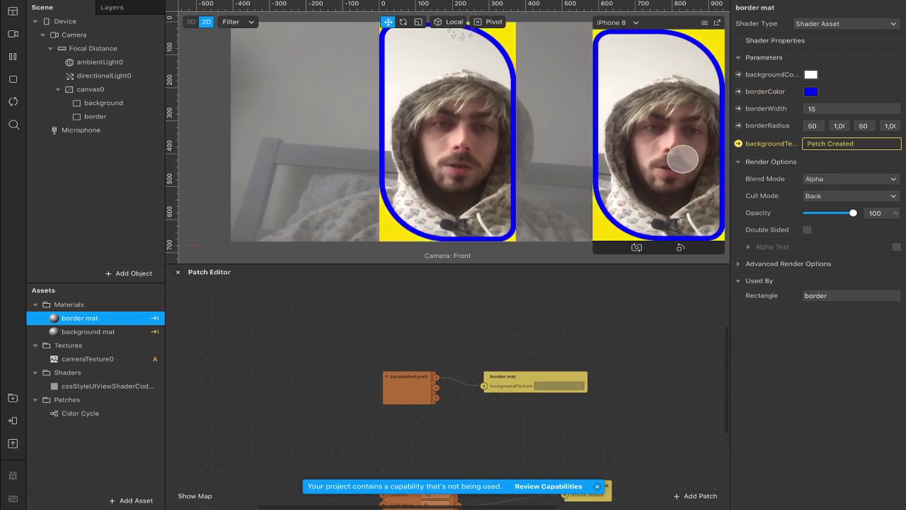
{"action": "left_click", "coordinate": [811, 92]}
{"action": "left_click", "coordinate": [99, 234]}
{"action": "left_click", "coordinate": [91, 210]}
{"action": "left_click", "coordinate": [52, 197]}
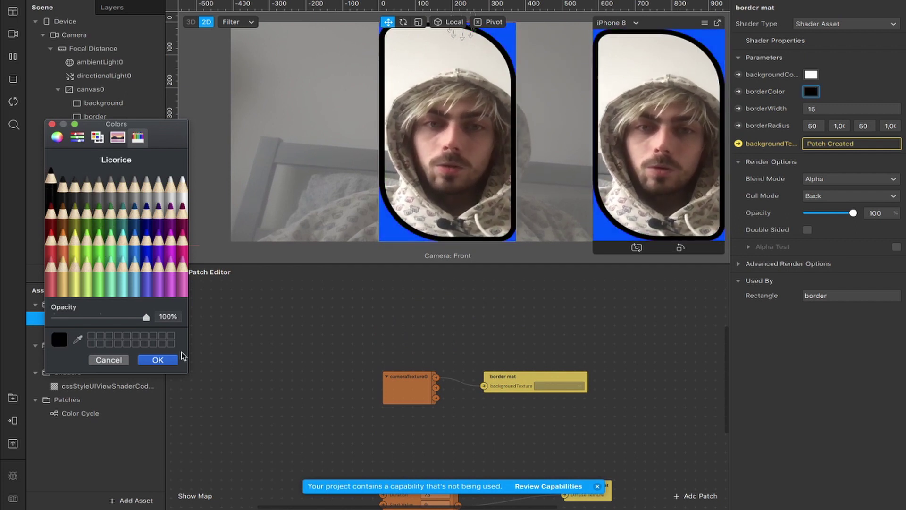
{"action": "left_click", "coordinate": [183, 193]}
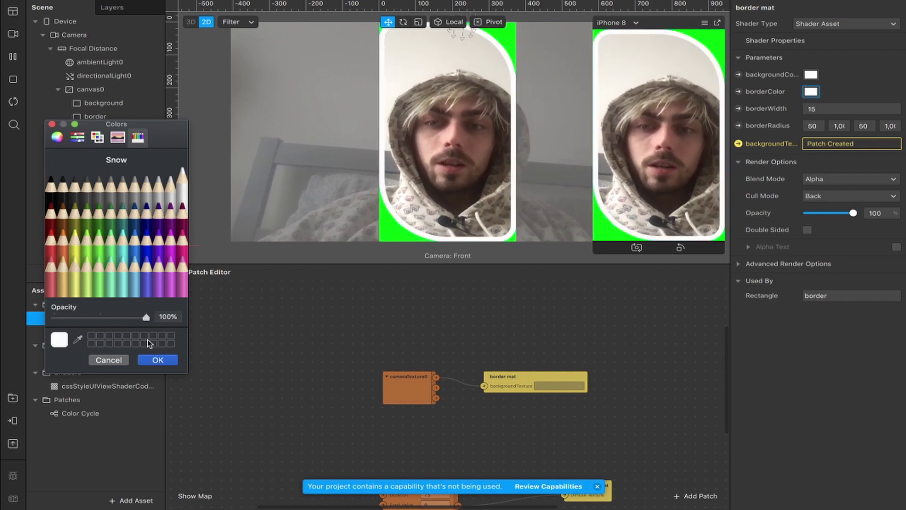
{"action": "left_click", "coordinate": [51, 233]}
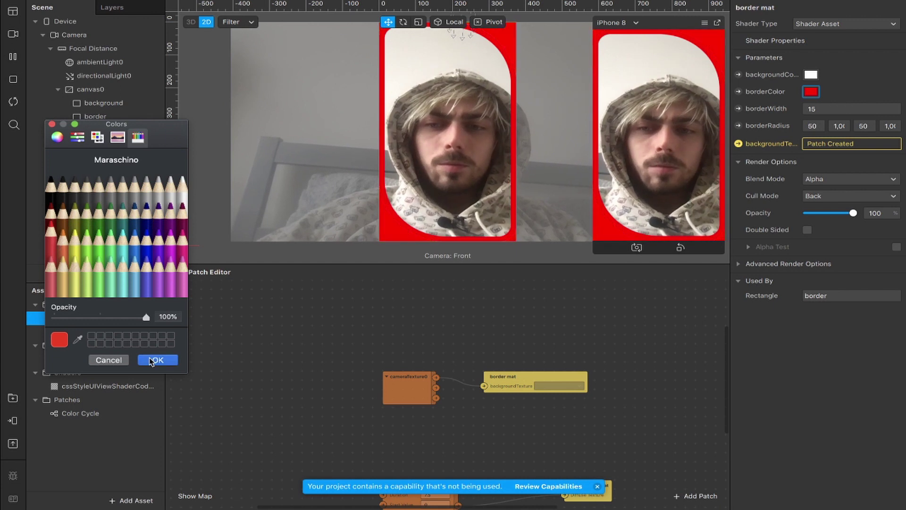
{"action": "left_click", "coordinate": [157, 360]}
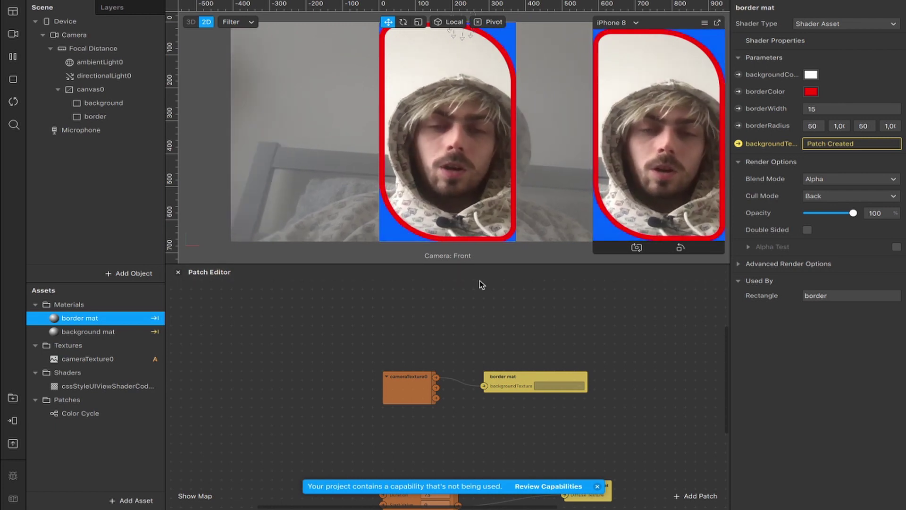
{"action": "left_click", "coordinate": [144, 117]}
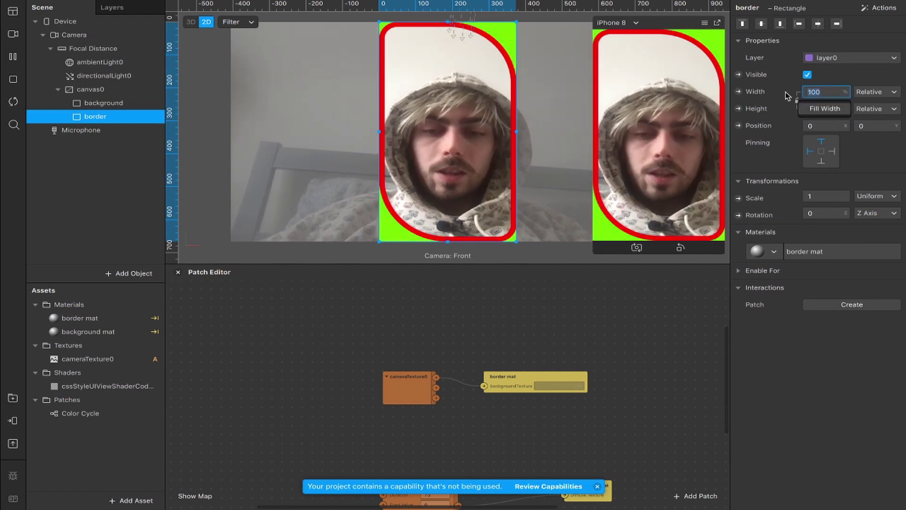
Set the border rectangle's Width and Height to 50% relative
{"action": "type", "text": "50"}
{"action": "key", "text": "Tab"}
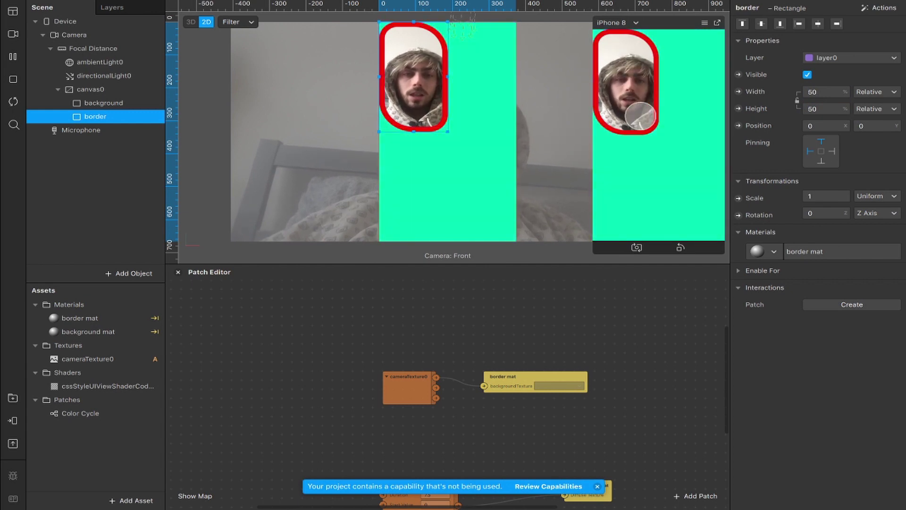
{"action": "right_click", "coordinate": [101, 118]}
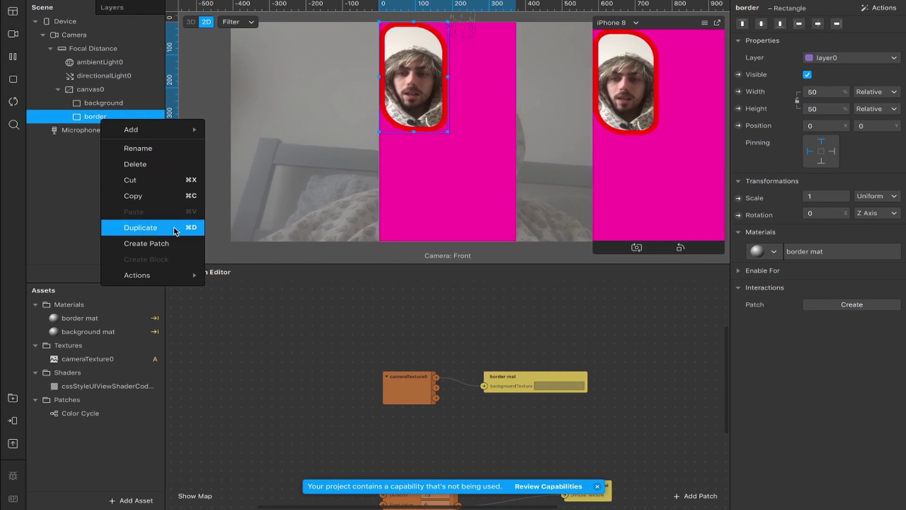
Duplicate border, rename the copy border 2, and align it to the canvas's right edge
{"action": "left_click", "coordinate": [193, 228]}
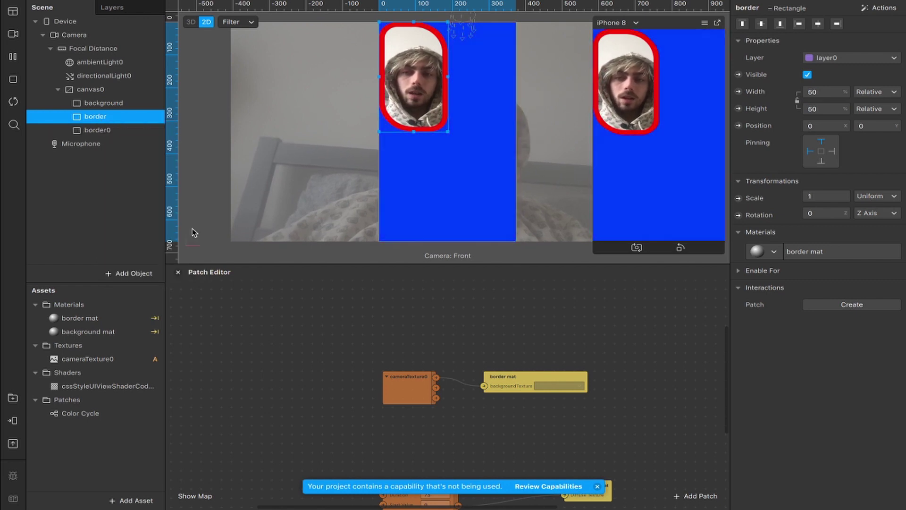
{"action": "double_click", "coordinate": [106, 132]}
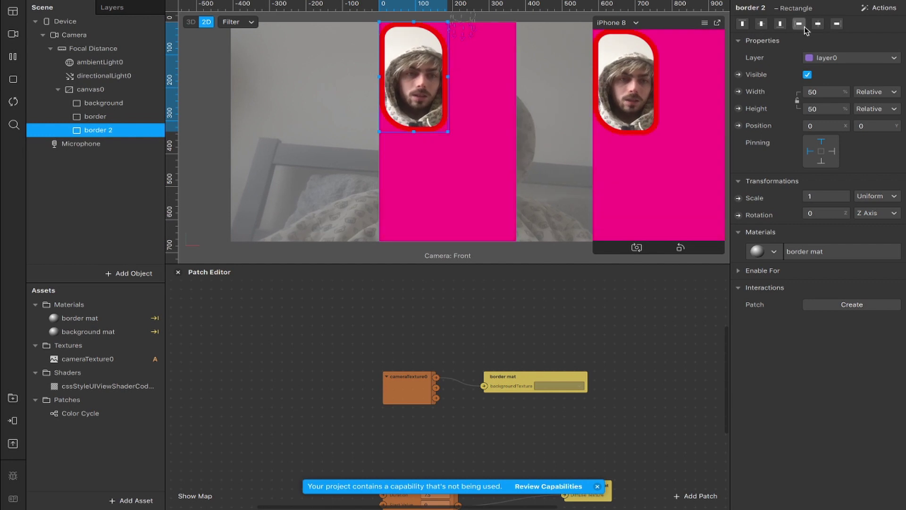
{"action": "left_click", "coordinate": [837, 24]}
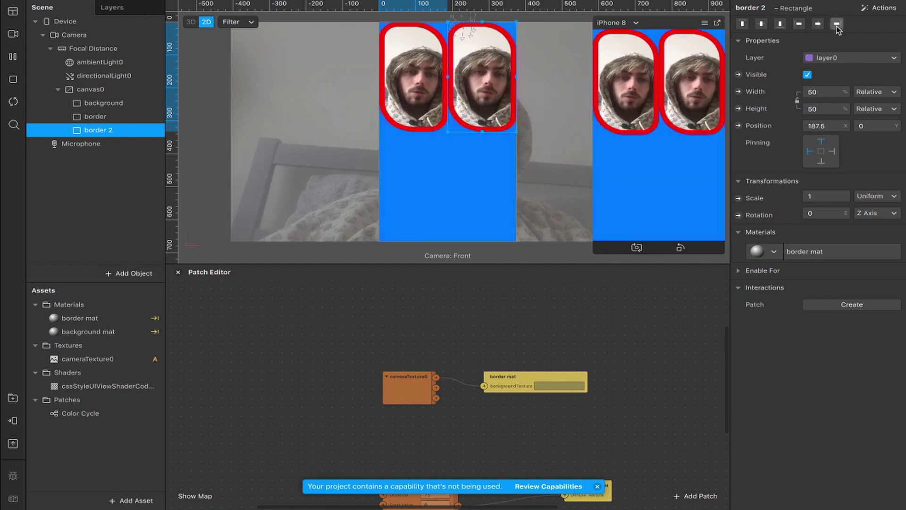
{"action": "left_click", "coordinate": [772, 252]}
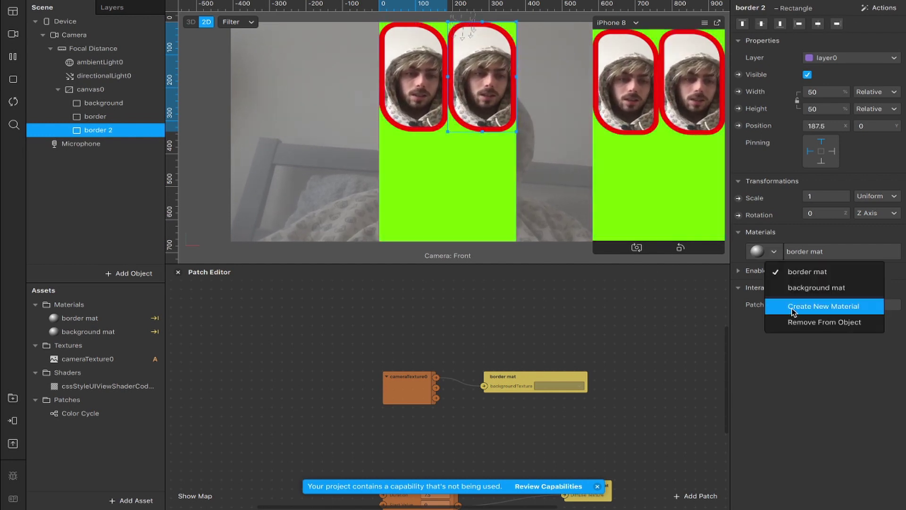
Give border 2 a new material named border 2 mat using a new UI shader
{"action": "left_click", "coordinate": [823, 307]}
{"action": "double_click", "coordinate": [101, 345]}
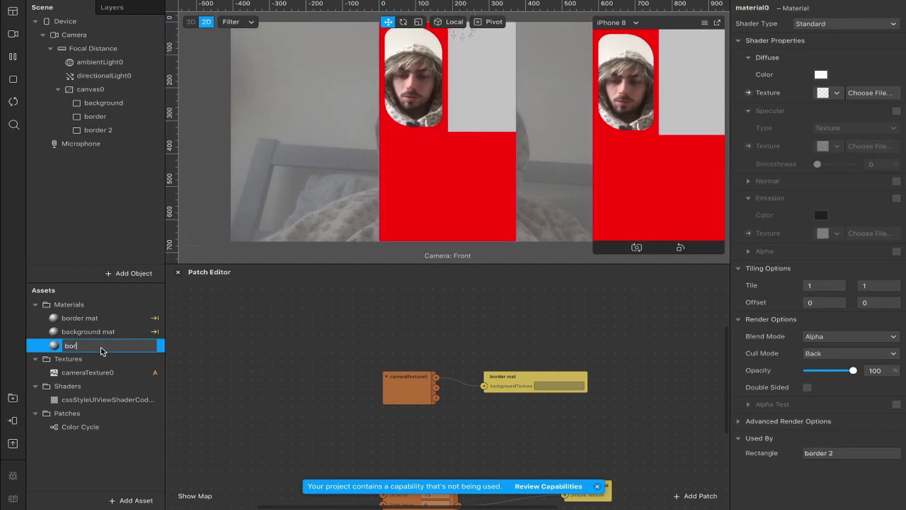
{"action": "left_click", "coordinate": [845, 23]}
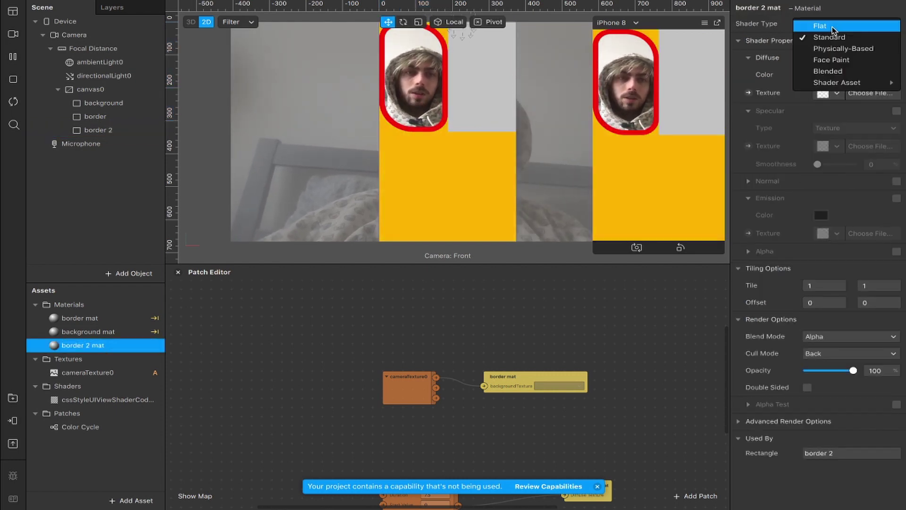
{"action": "mouse_move", "coordinate": [811, 82]}
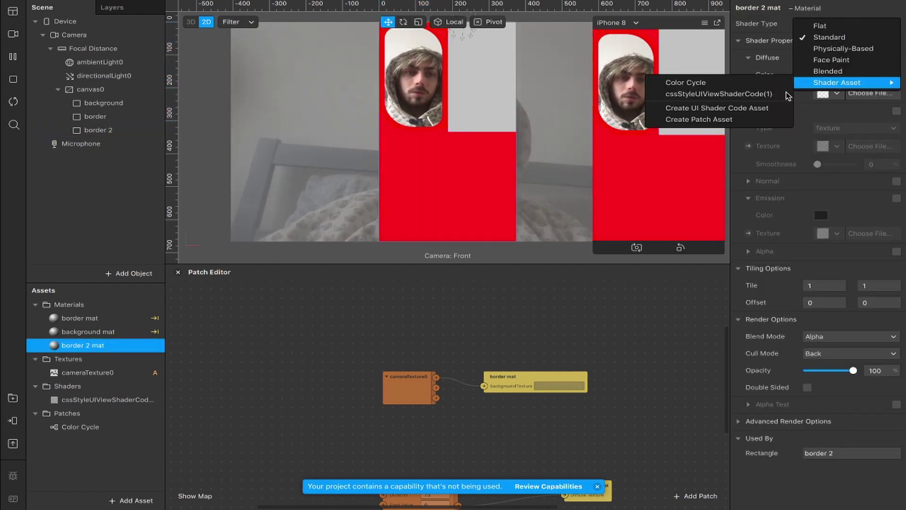
{"action": "left_click", "coordinate": [747, 109]}
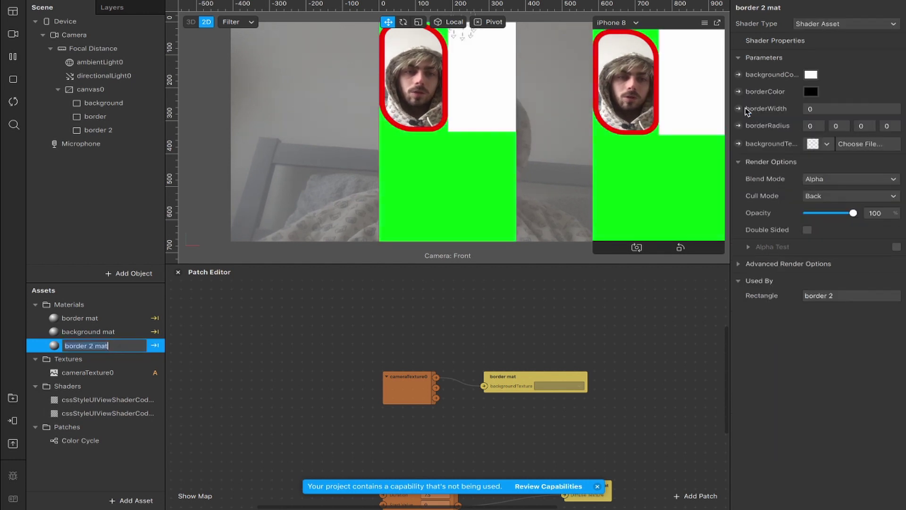
Feed cameraTexture0 into border 2 mat's backgroundTexture through a patch
{"action": "left_click", "coordinate": [816, 145]}
{"action": "left_click", "coordinate": [826, 144]}
{"action": "left_click", "coordinate": [859, 83]}
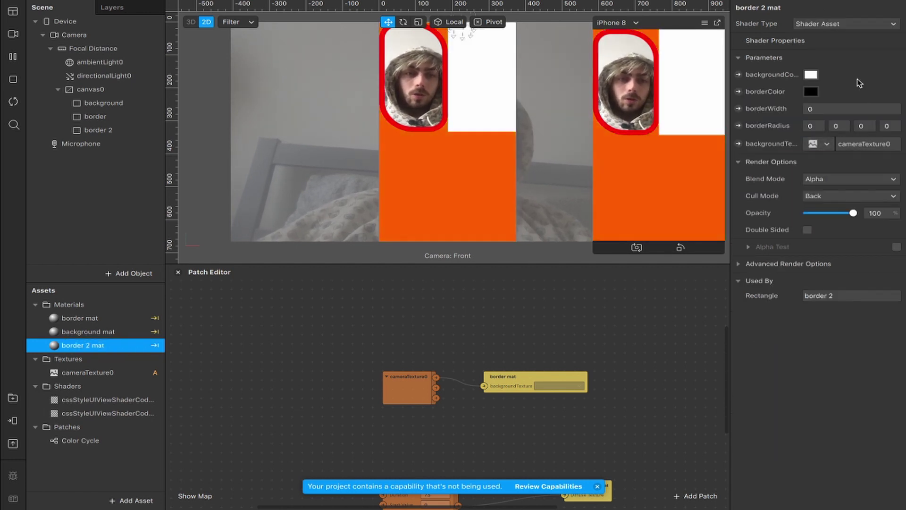
{"action": "left_click", "coordinate": [738, 143]}
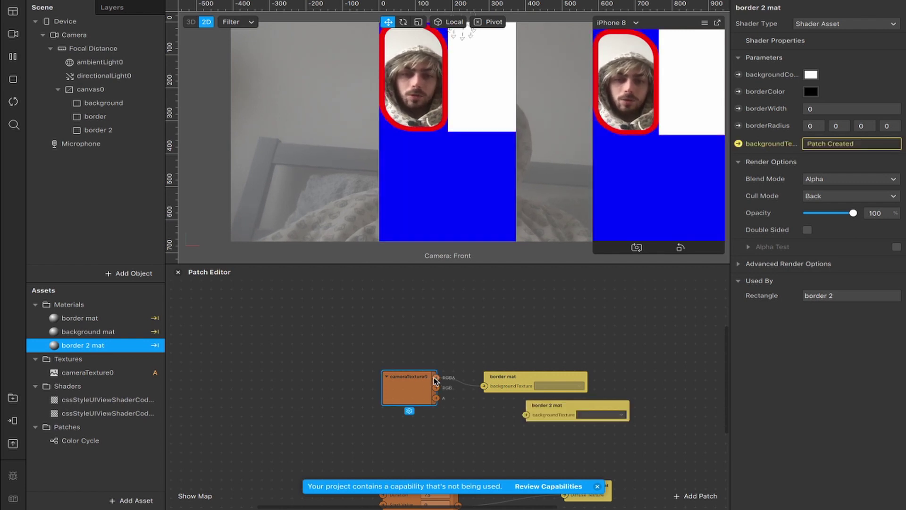
{"action": "left_click_drag", "start_coordinate": [525, 416], "coordinate": [500, 404]}
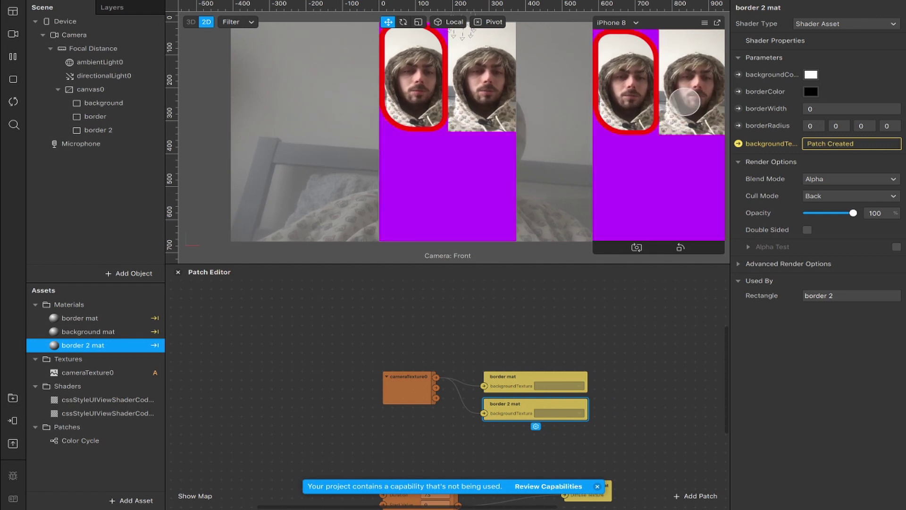
Set border 2's borderWidth to 20, then reselect the original border rectangle
{"action": "type", "text": "20"}
{"action": "key", "text": "Return"}
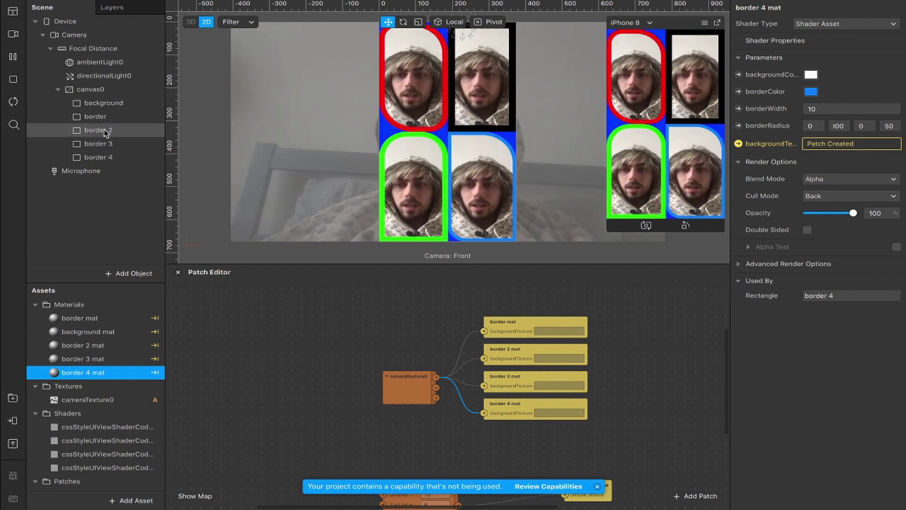
{"action": "left_click", "coordinate": [96, 118]}
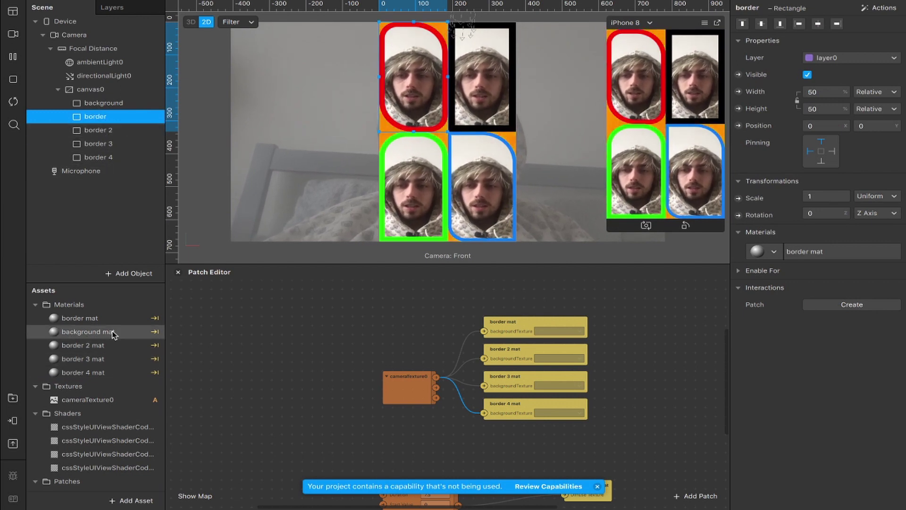
Change the shader used by the border mat material
{"action": "left_click", "coordinate": [89, 321]}
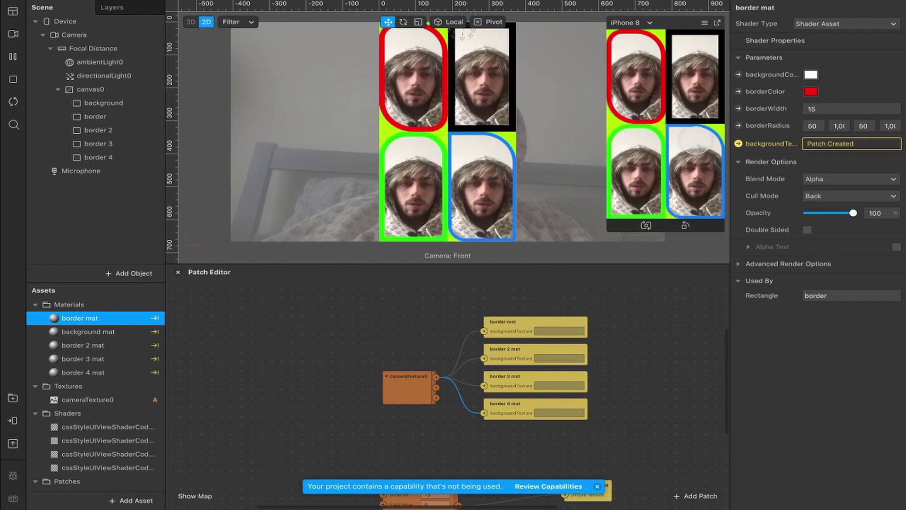
{"action": "left_click", "coordinate": [835, 26]}
{"action": "mouse_move", "coordinate": [845, 83]}
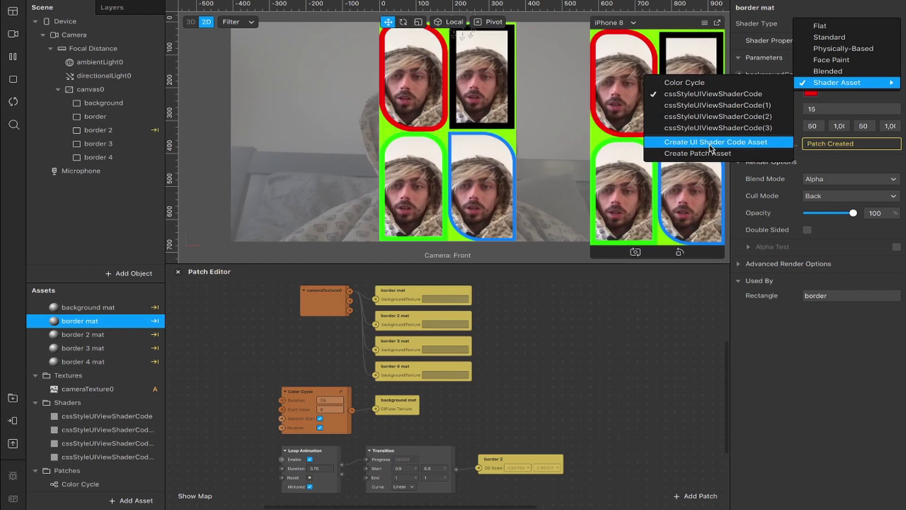
{"action": "left_click", "coordinate": [709, 143]}
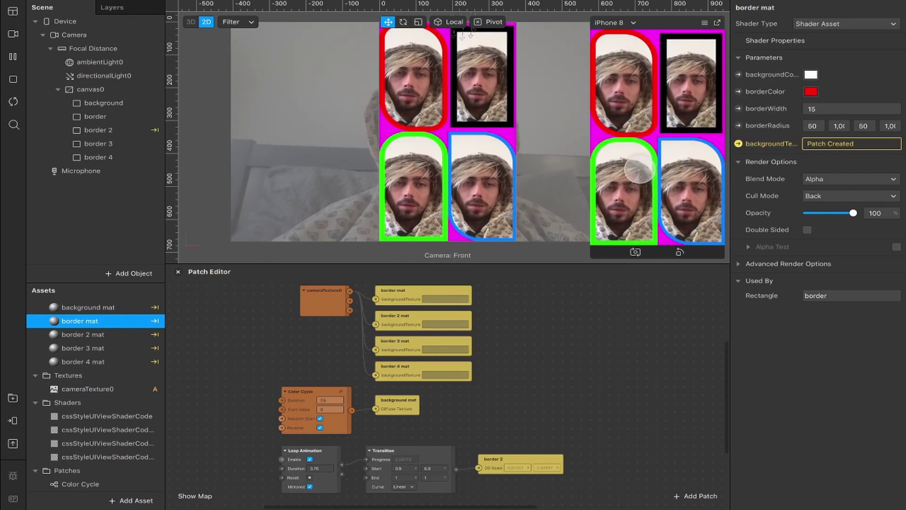
{"action": "left_click", "coordinate": [785, 113]}
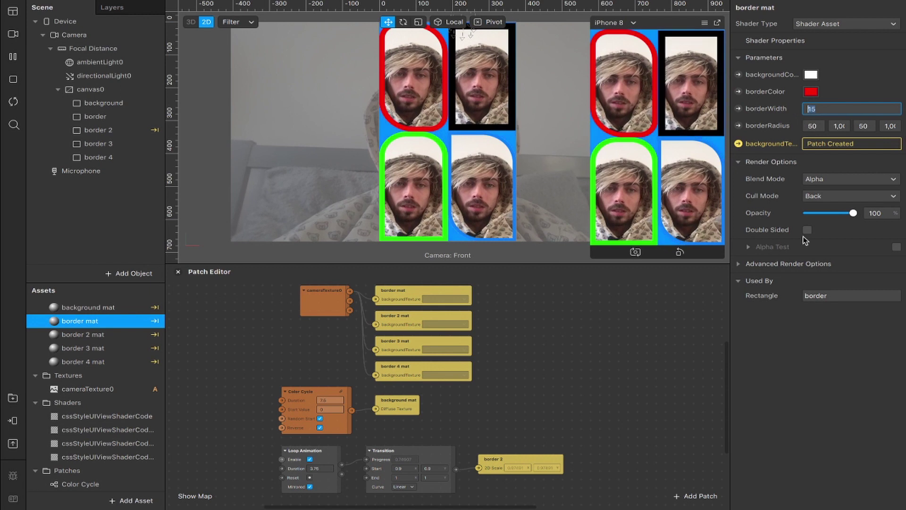
{"action": "left_click", "coordinate": [514, 410]}
{"action": "left_click_drag", "start_coordinate": [514, 410], "coordinate": [300, 397]}
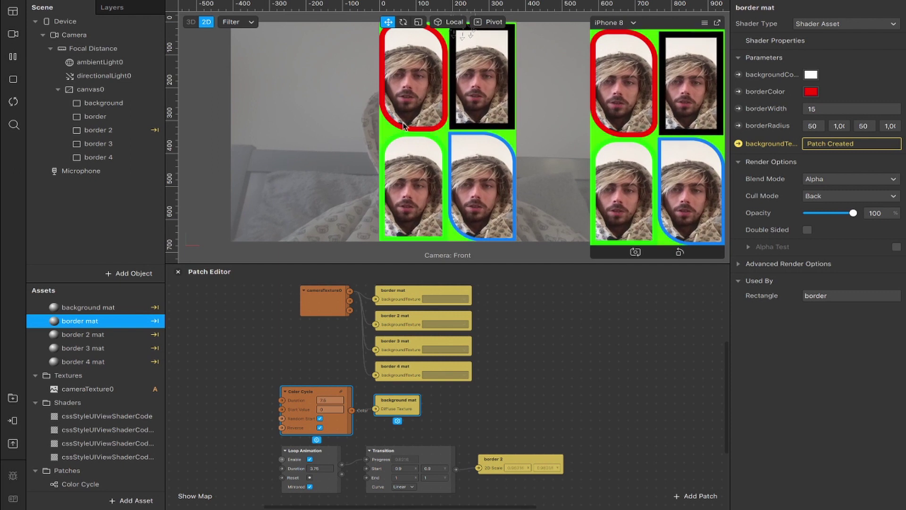
{"action": "left_click_drag", "start_coordinate": [245, 473], "coordinate": [537, 447]}
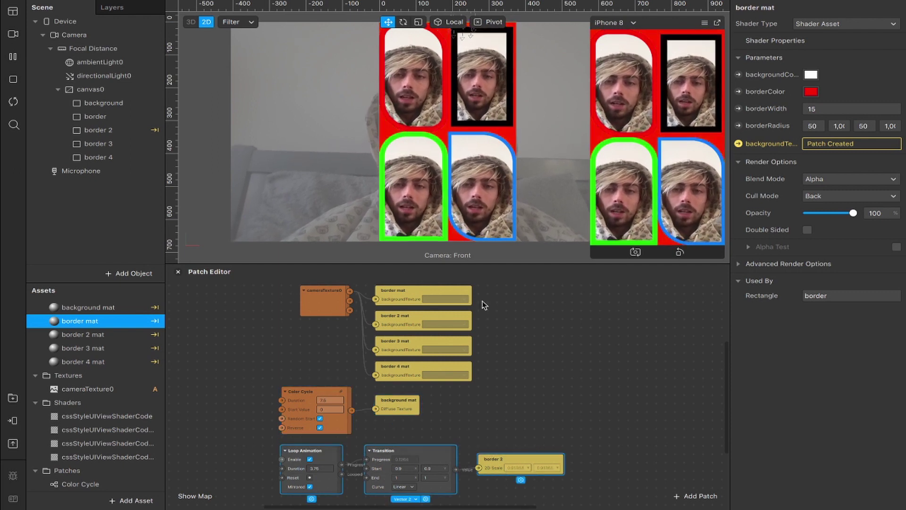